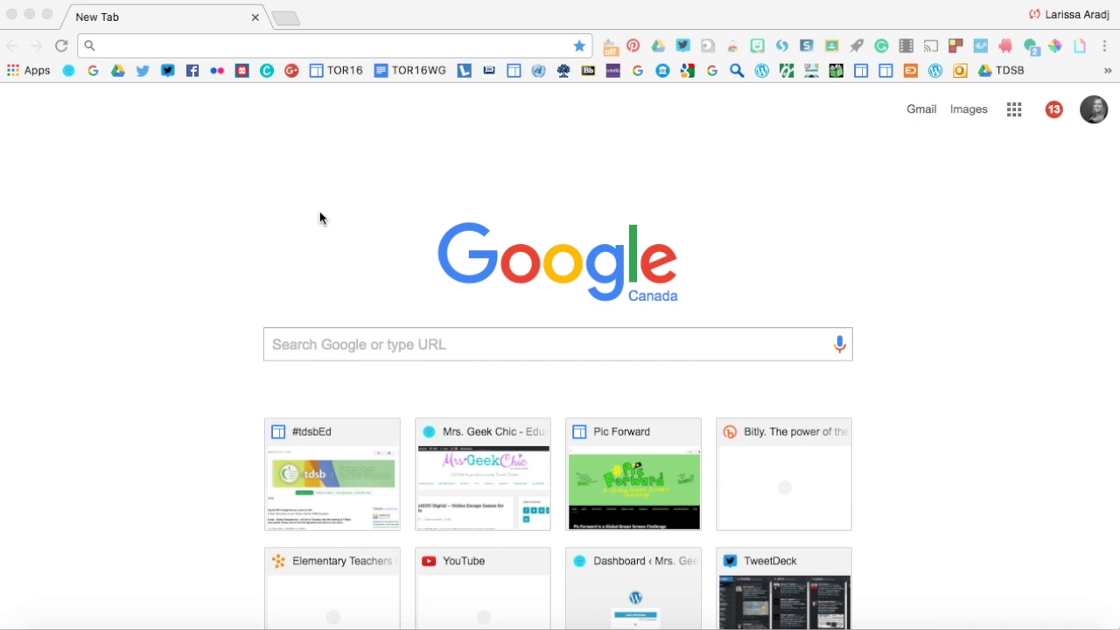
Enter the address bit.ly/picforward001 in Chrome's address bar
left_click(150, 46)
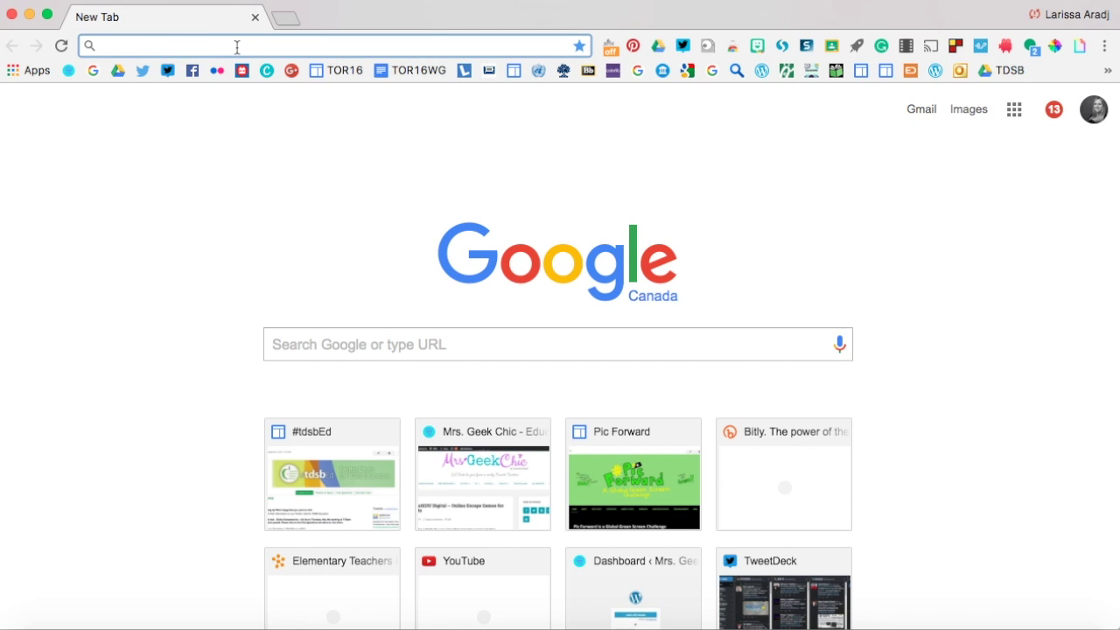
type("bit.")
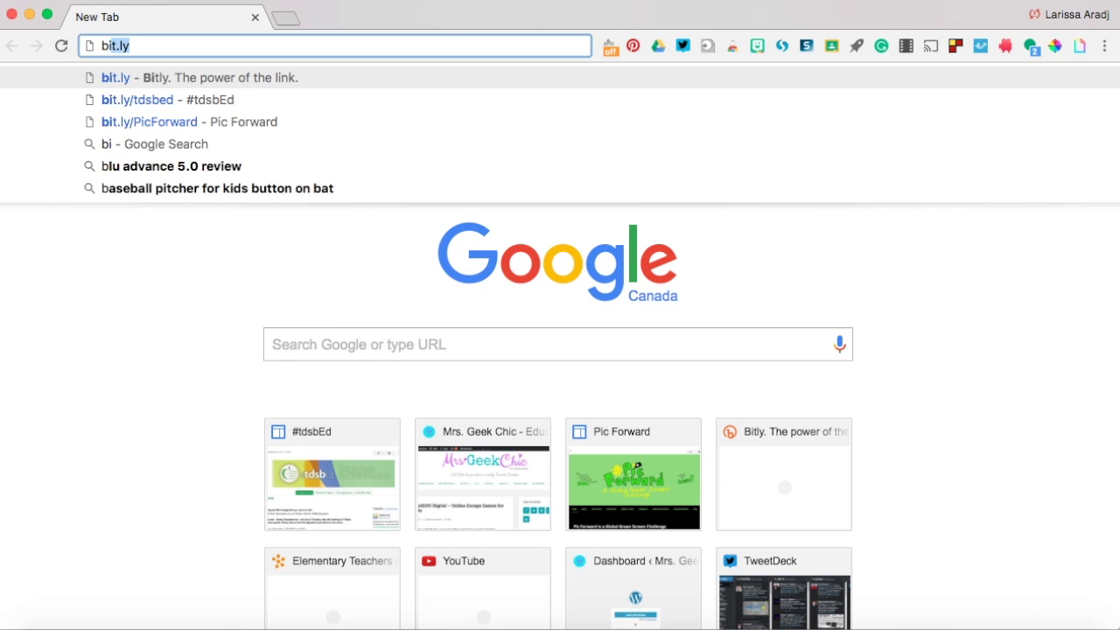
type("ly")
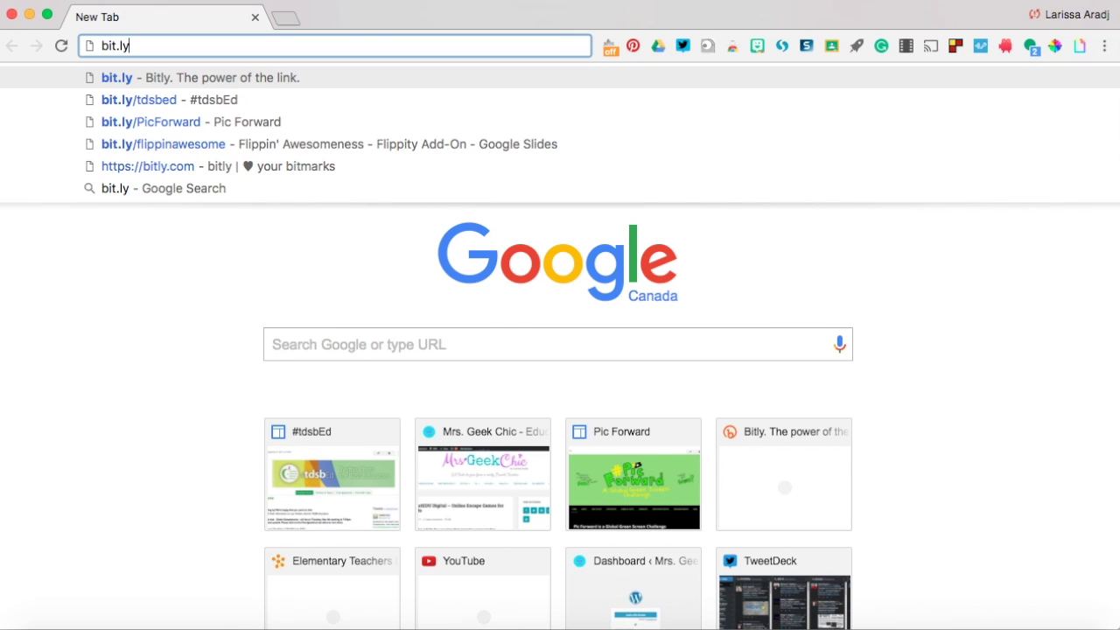
type("/picfor")
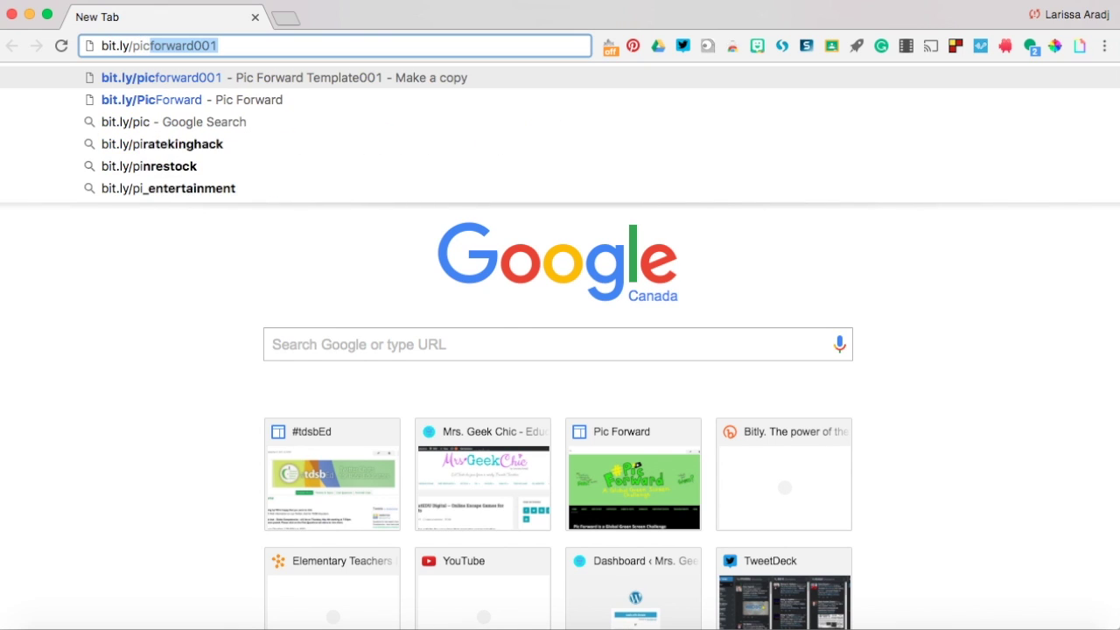
type("ward001")
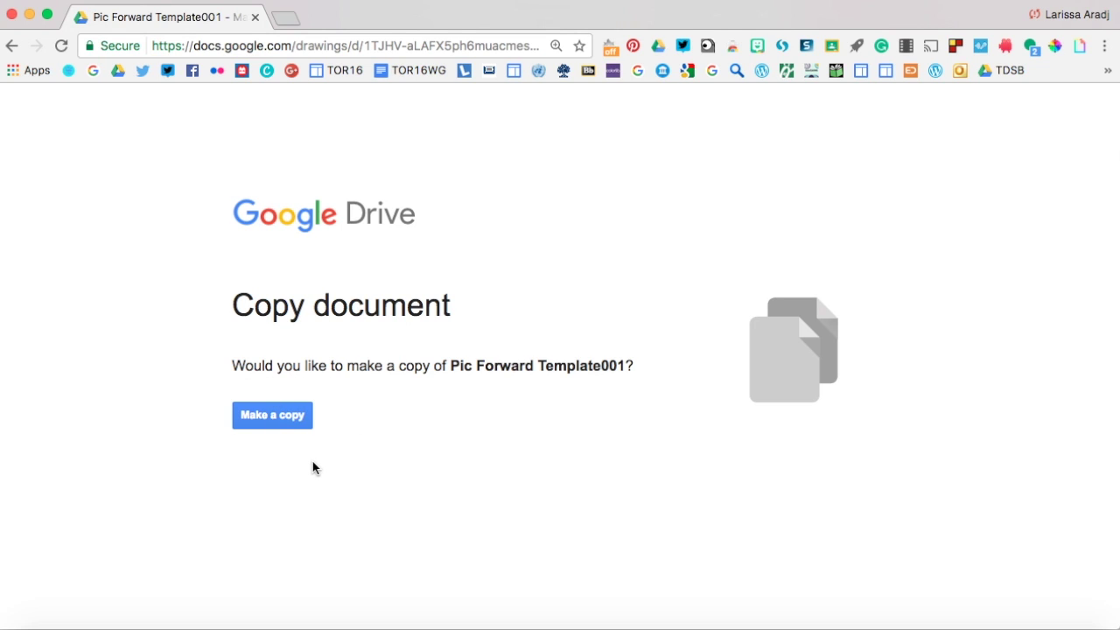
Make a copy of Pic Forward Template001 and wait for it to open in Google Drawings
left_click(267, 412)
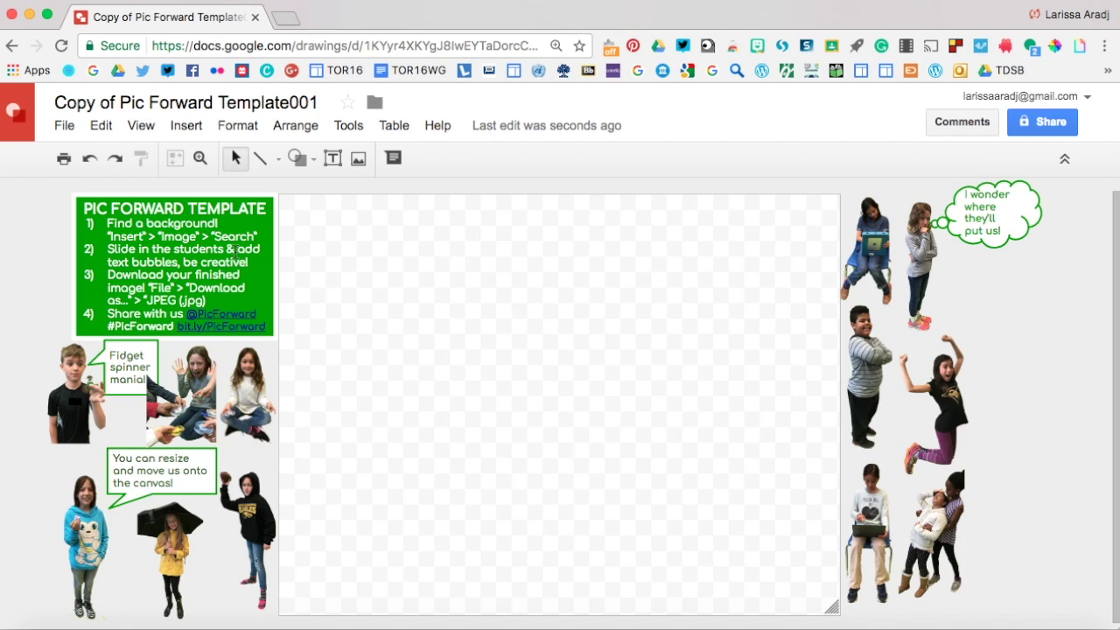
Search images for 'streets of London' and insert the red telephone box street photo
left_click(187, 127)
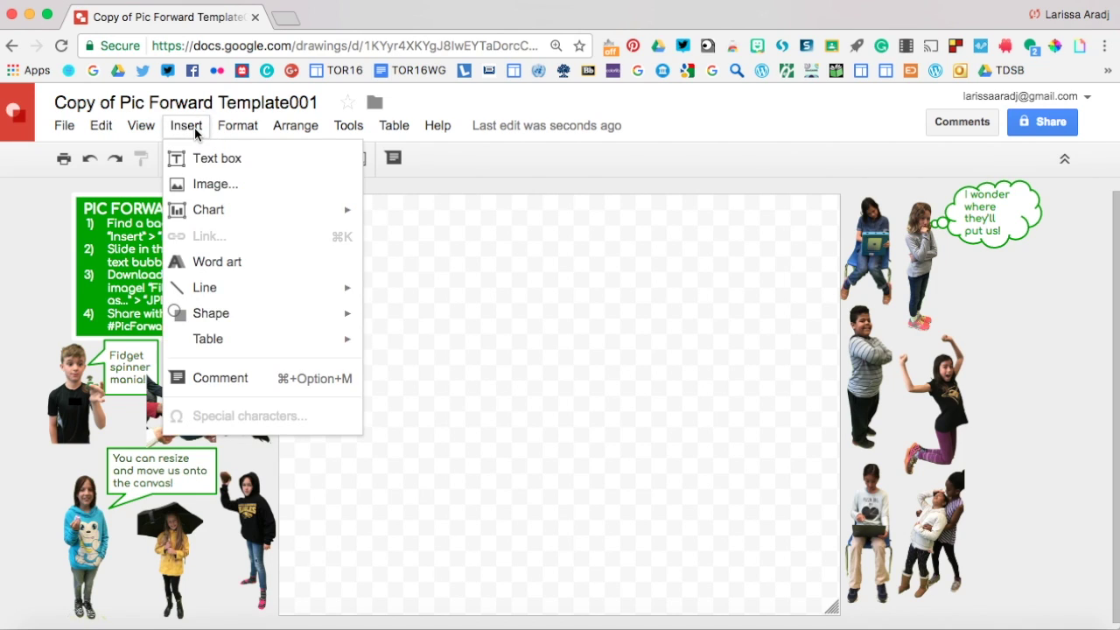
left_click(267, 189)
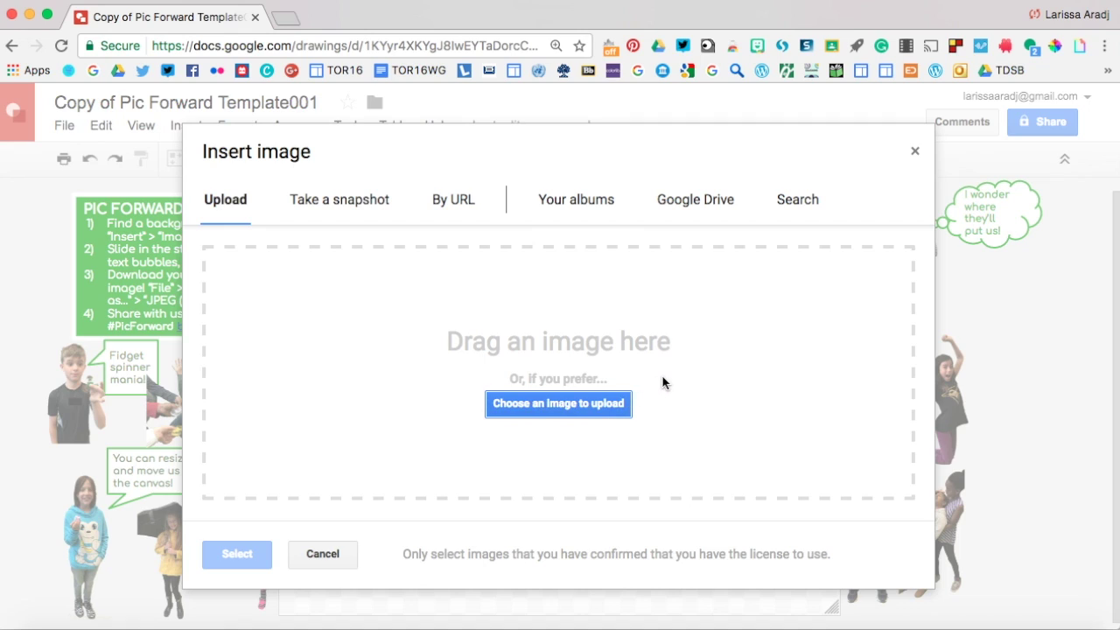
left_click(803, 203)
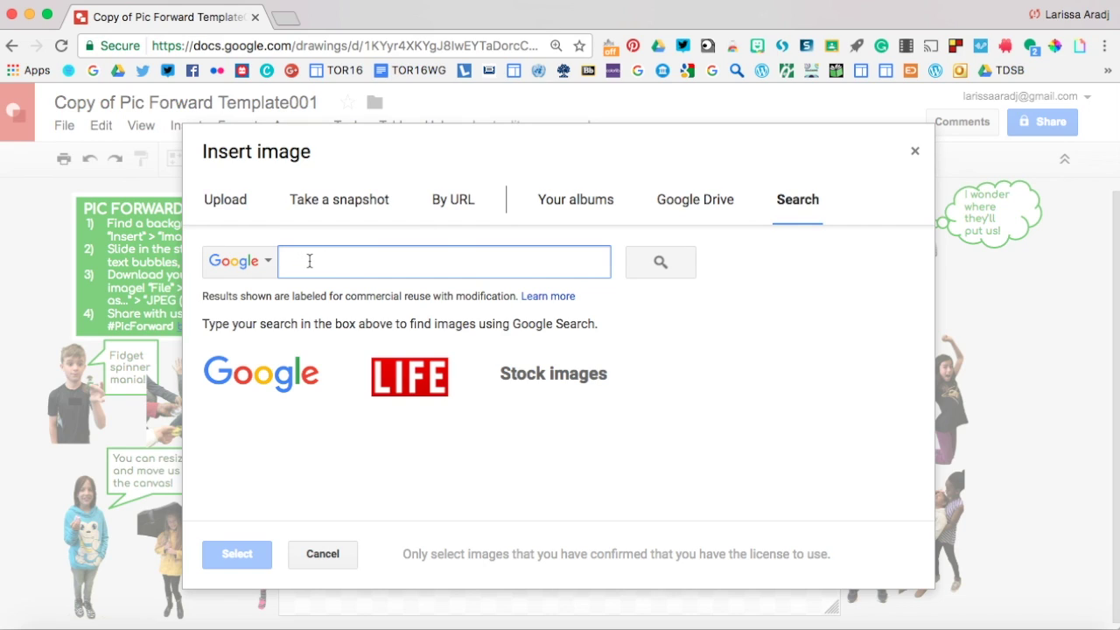
type("str")
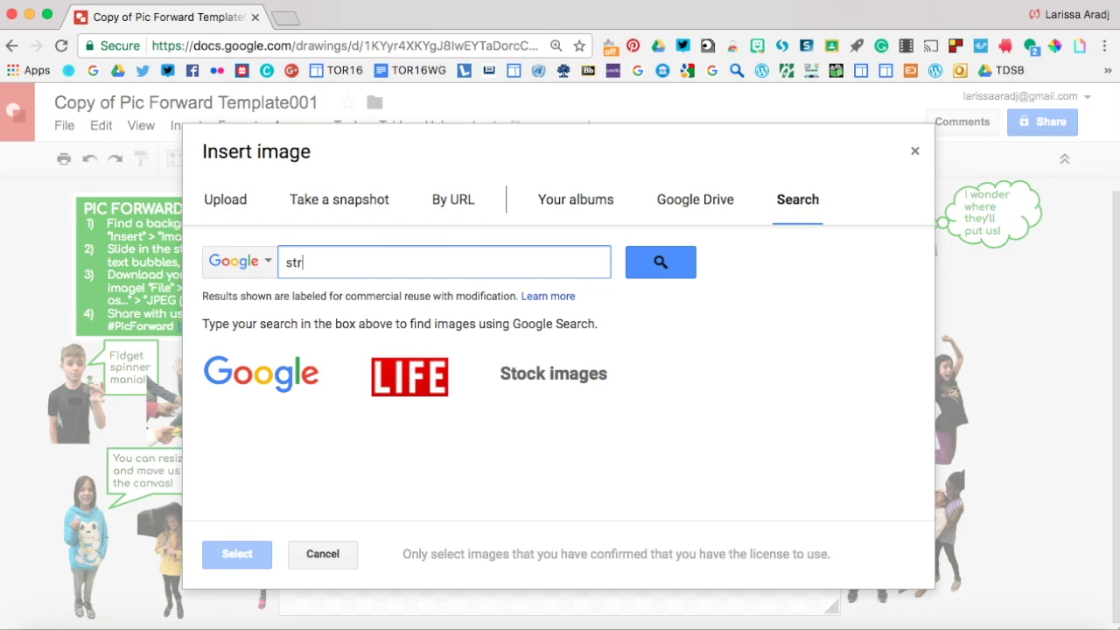
type("eets of London")
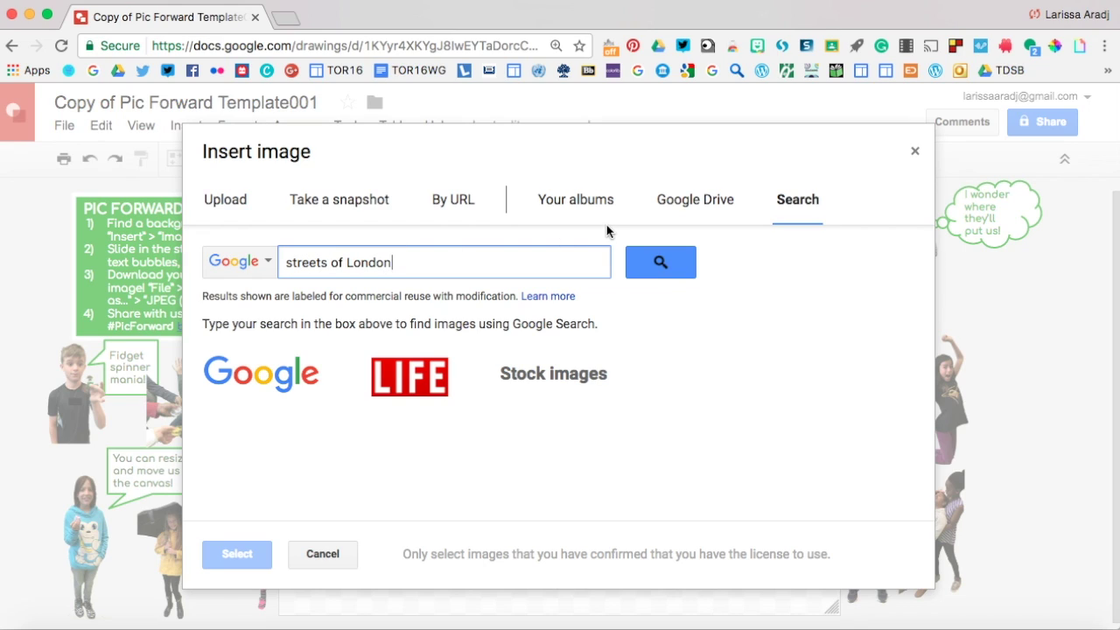
left_click(674, 265)
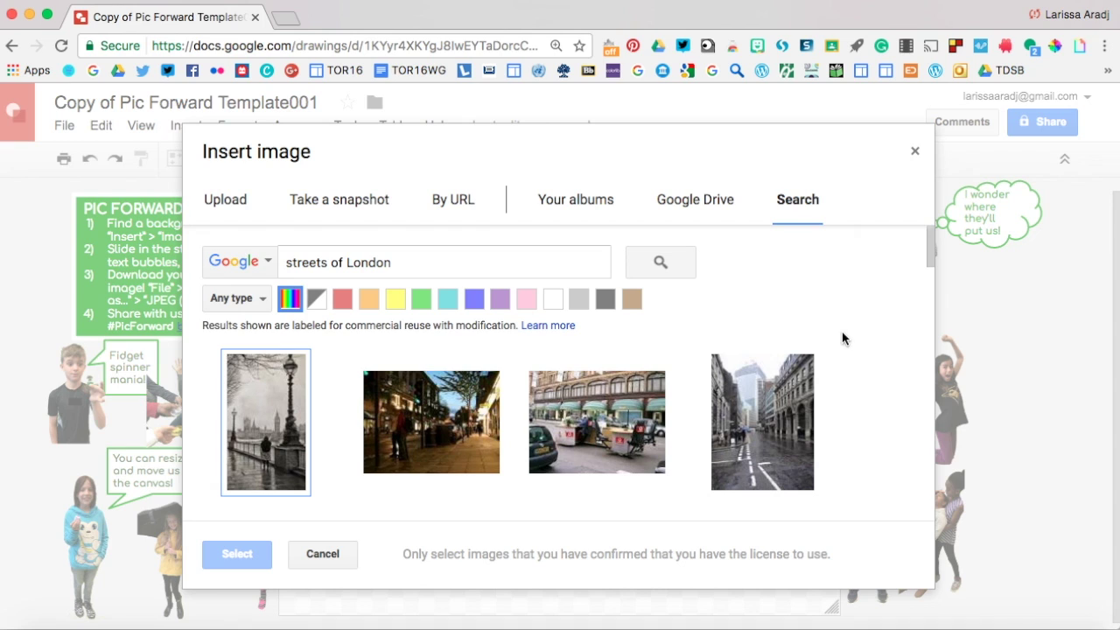
scroll(844, 340, "down", 3)
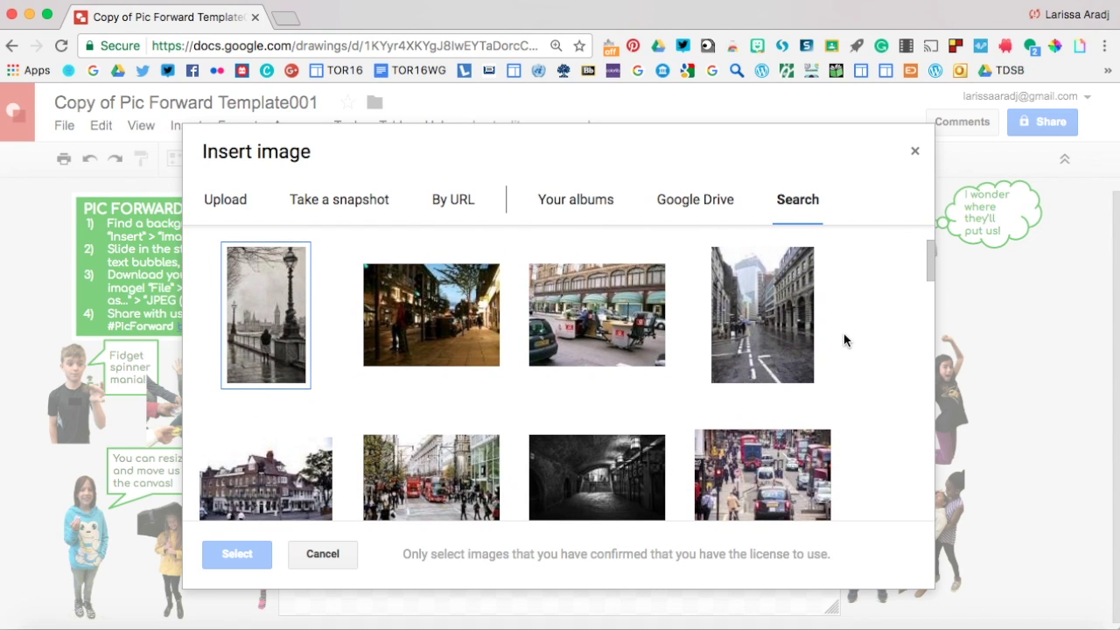
scroll(844, 337, "down", 1)
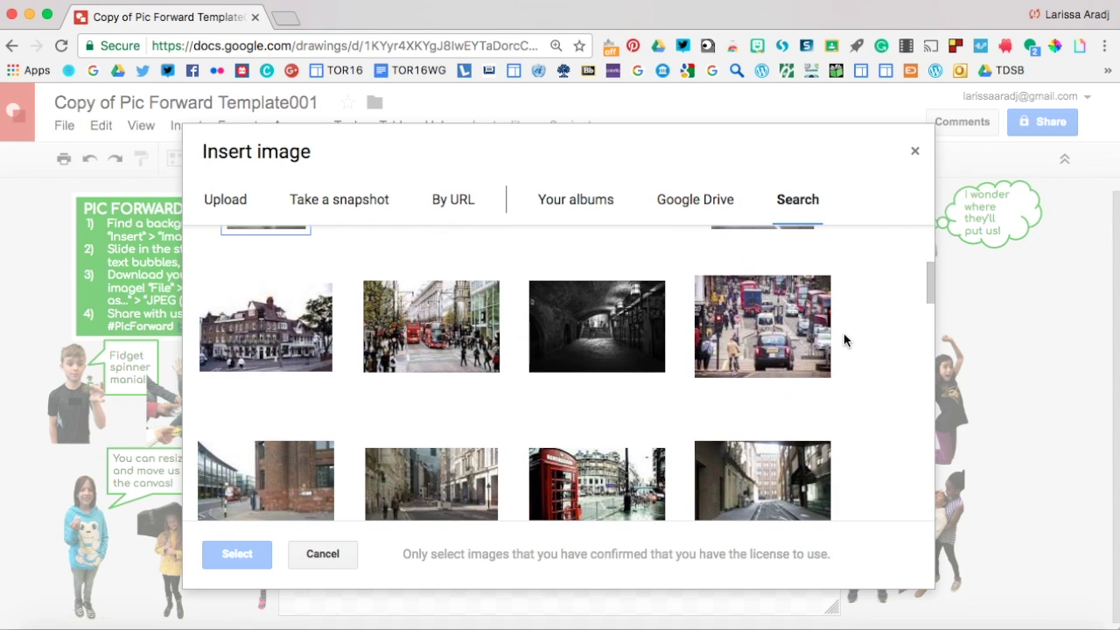
scroll(844, 337, "down", 2)
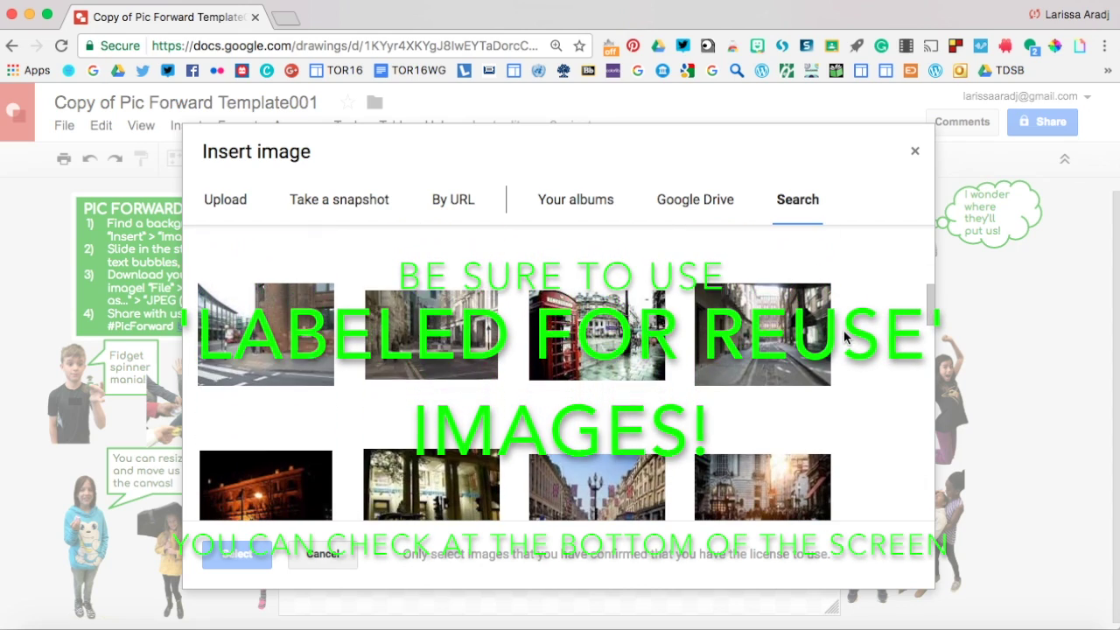
left_click(544, 288)
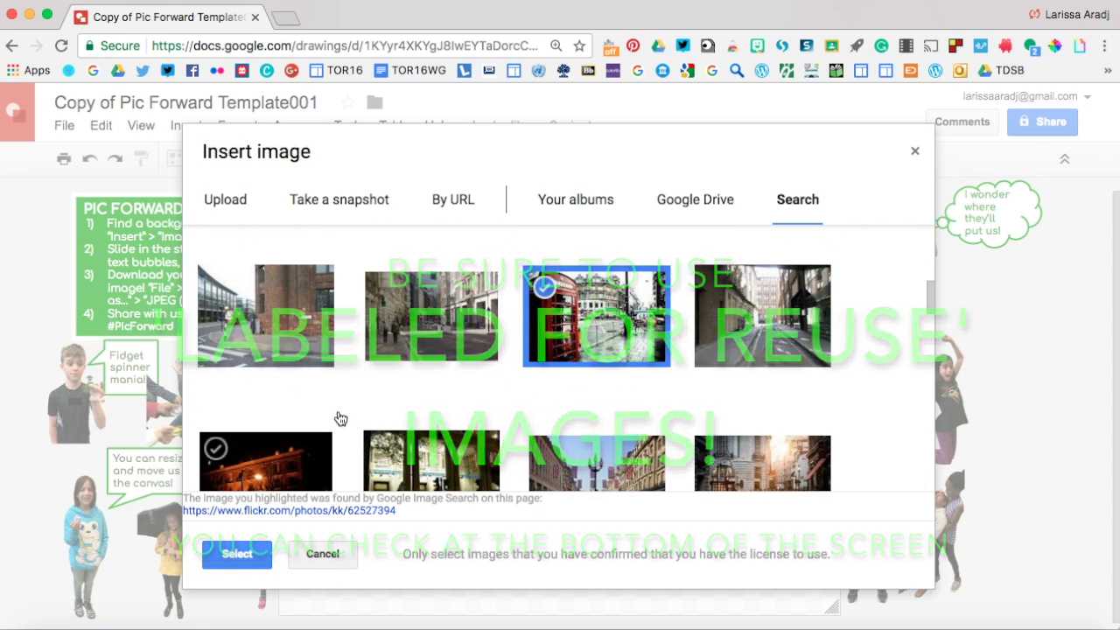
left_click(234, 555)
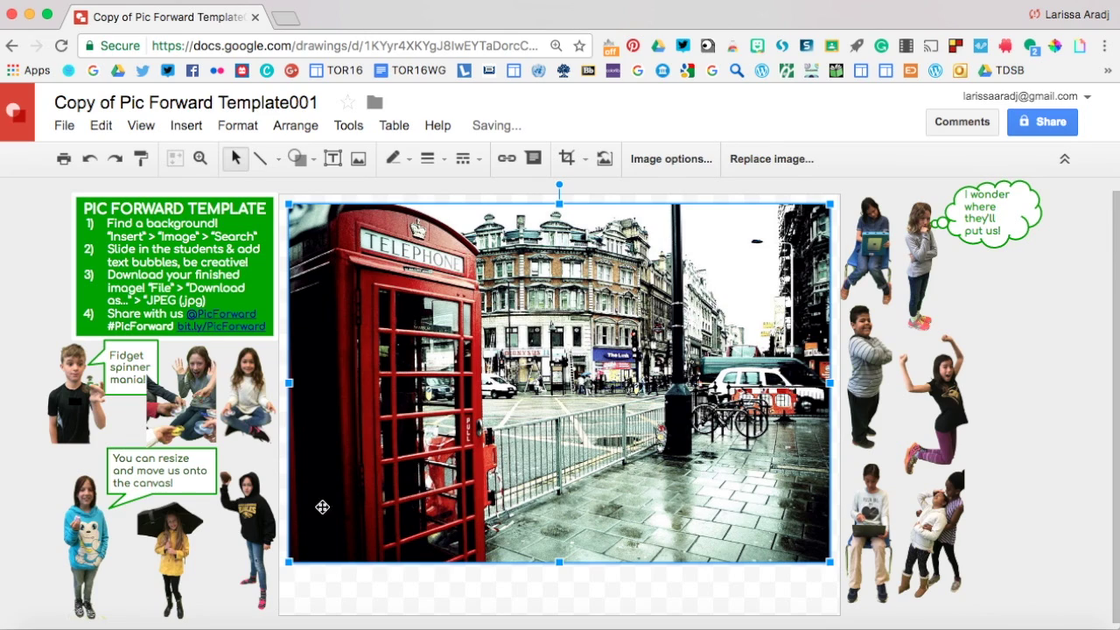
Move and stretch the red telephone box photo to cover the canvas edge to edge
left_click_drag(475, 453, 467, 444)
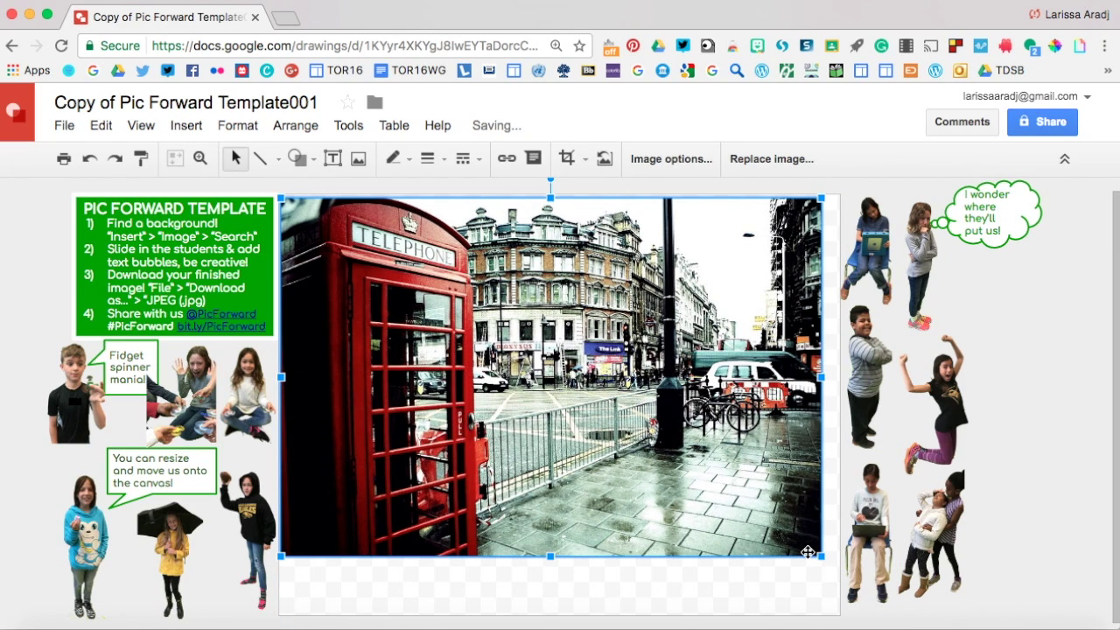
left_click_drag(820, 554, 835, 565)
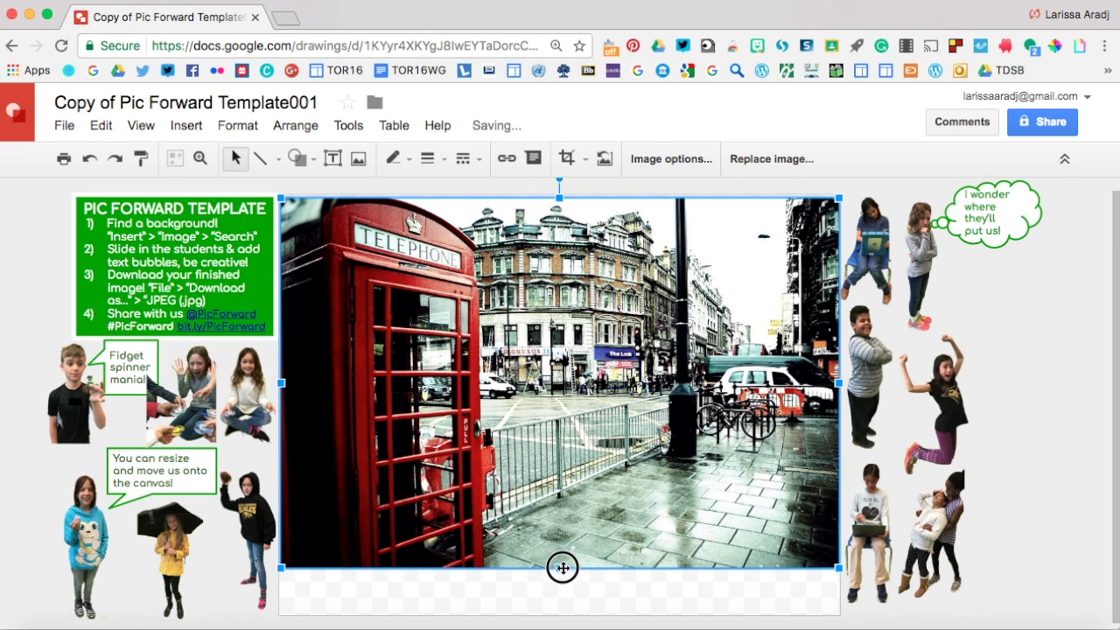
mouse_move(563, 568)
left_mouse_down()
mouse_move(560, 619)
mouse_move(558, 583)
left_mouse_up()
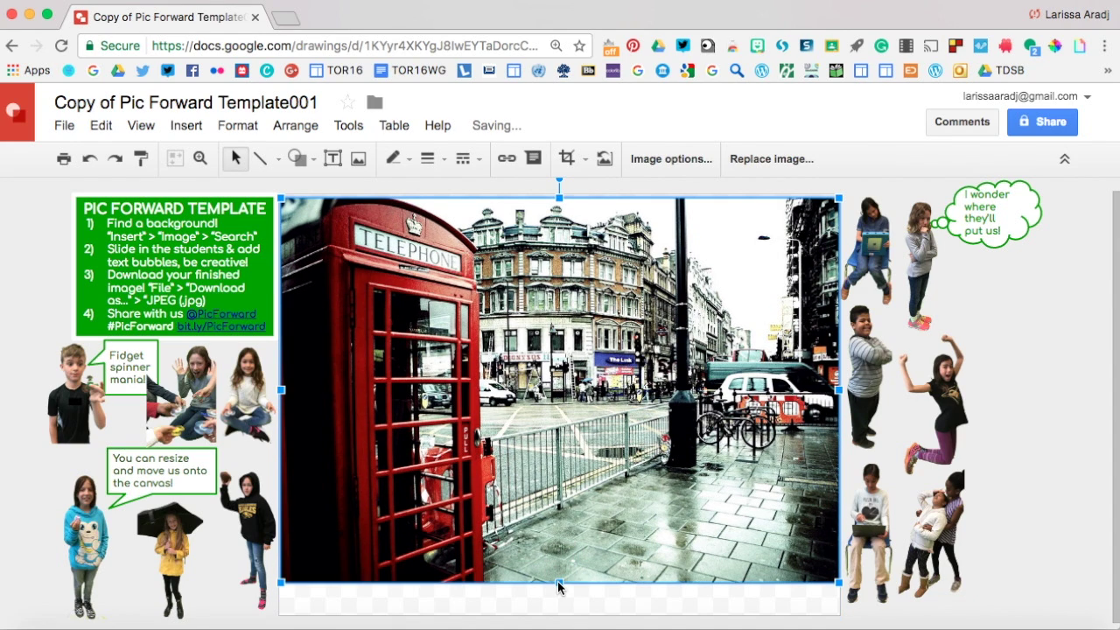
left_click(783, 604)
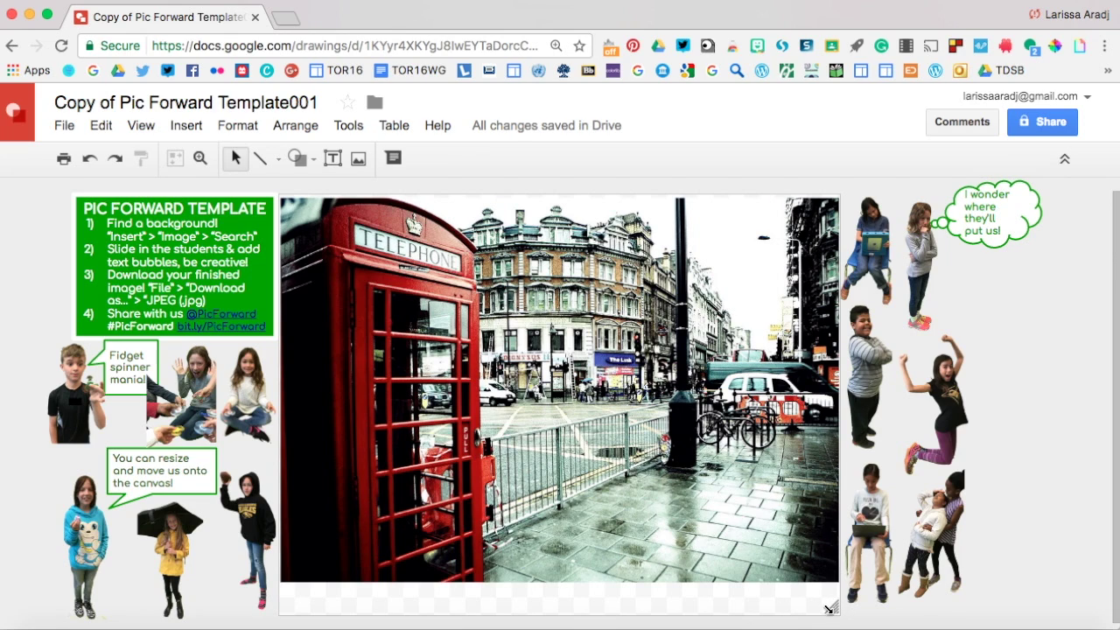
left_click_drag(832, 600, 844, 586)
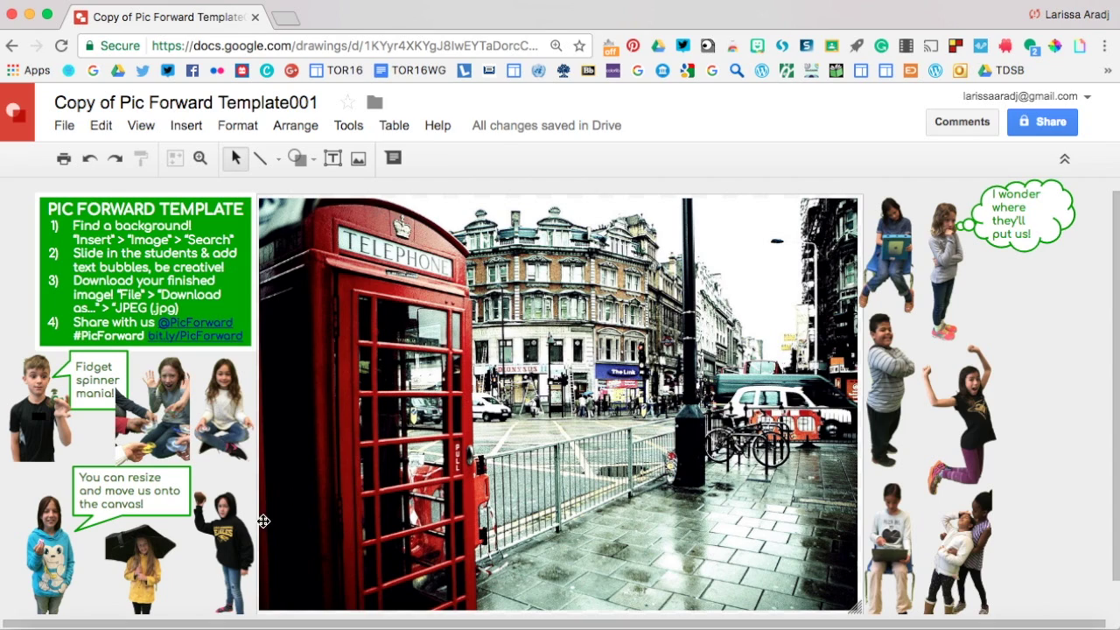
Drag the umbrella girl onto the street photo by the railing, then select the photo's context menu
left_click(133, 555)
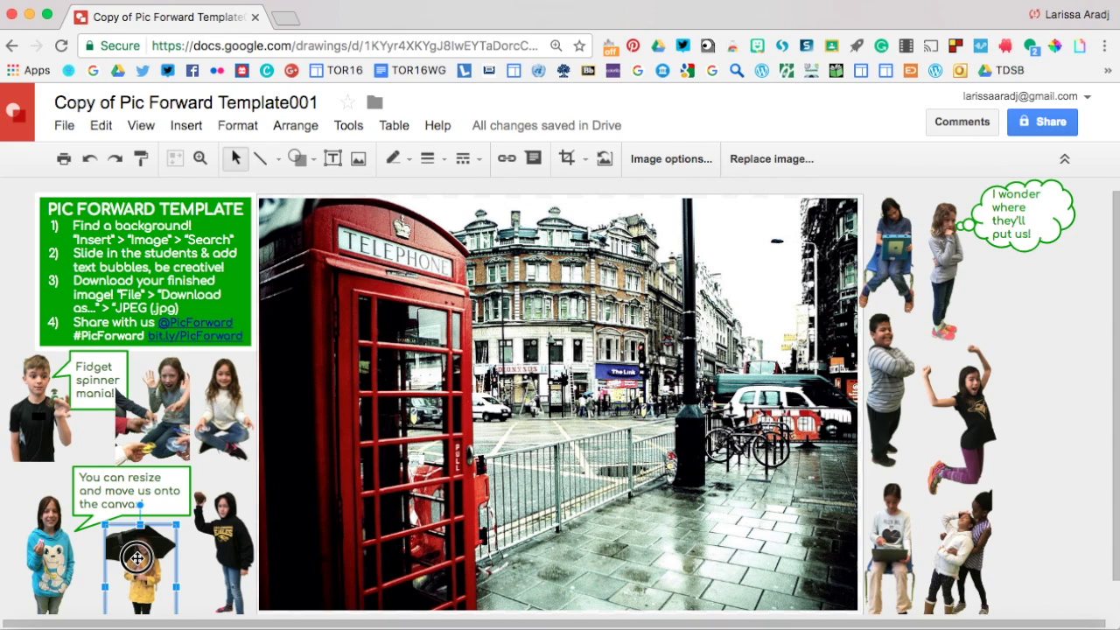
left_click_drag(138, 557, 317, 492)
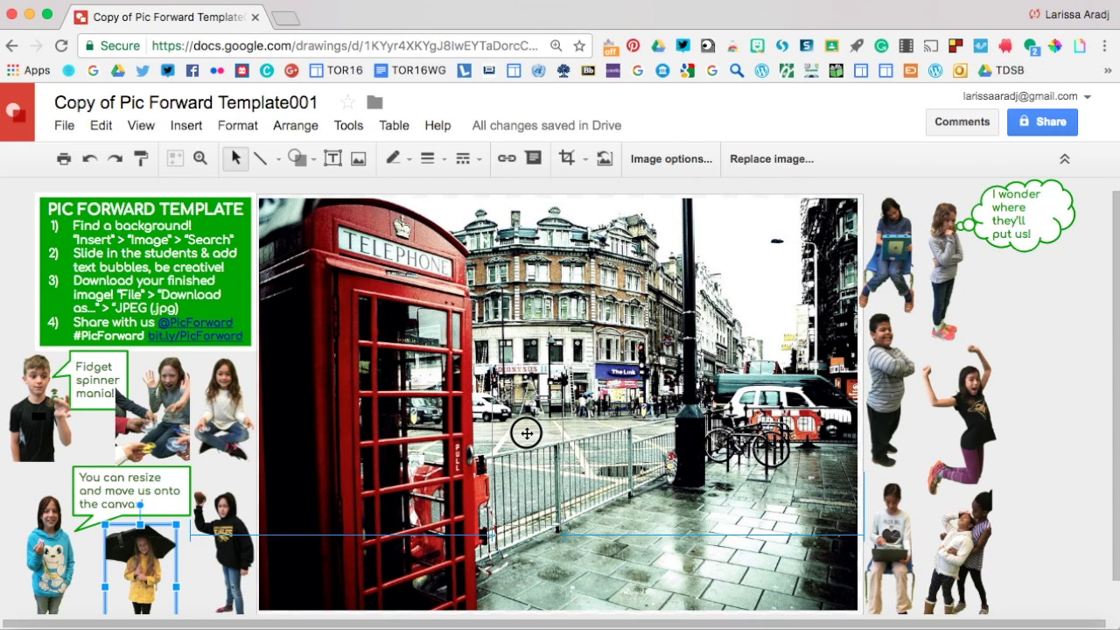
left_click_drag(525, 432, 641, 421)
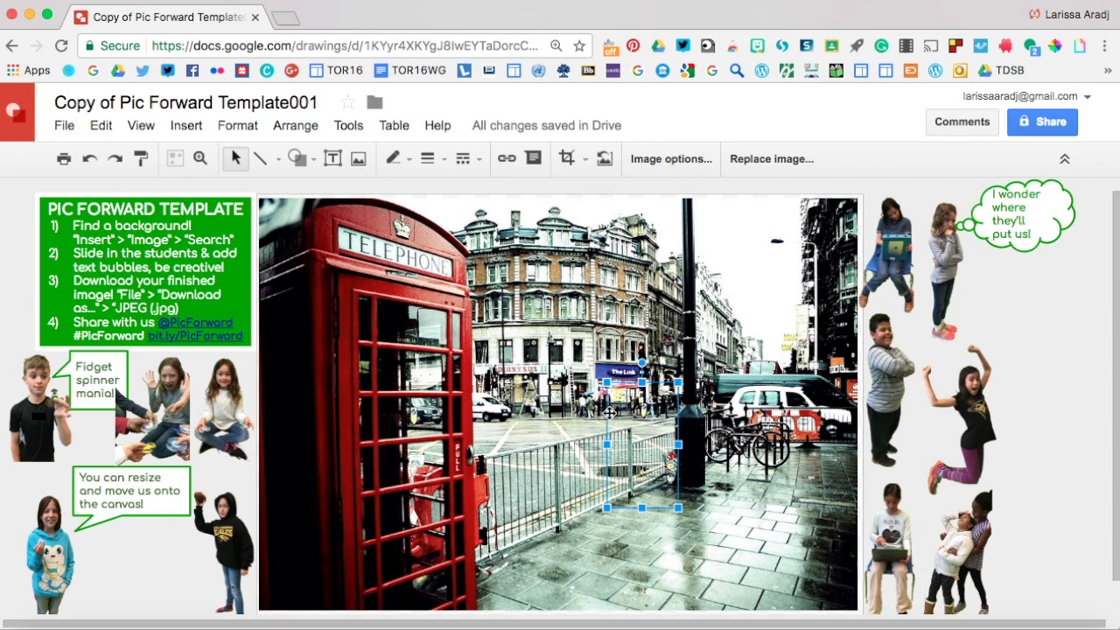
left_click(555, 341)
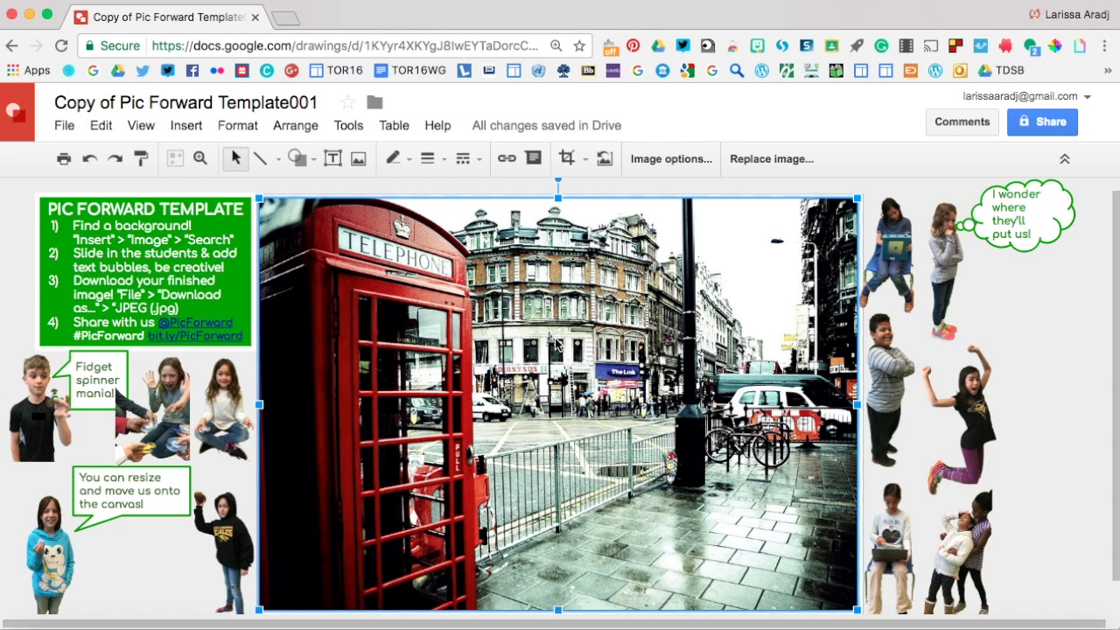
right_click(555, 342)
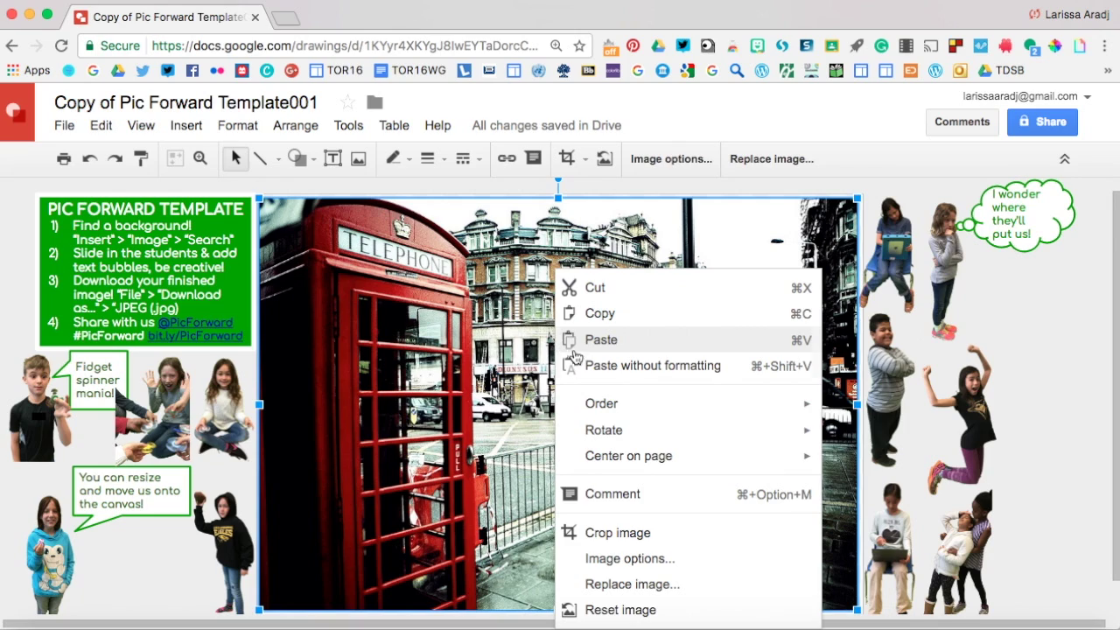
Send the street photo to the back so the umbrella girl shows in front
mouse_move(610, 409)
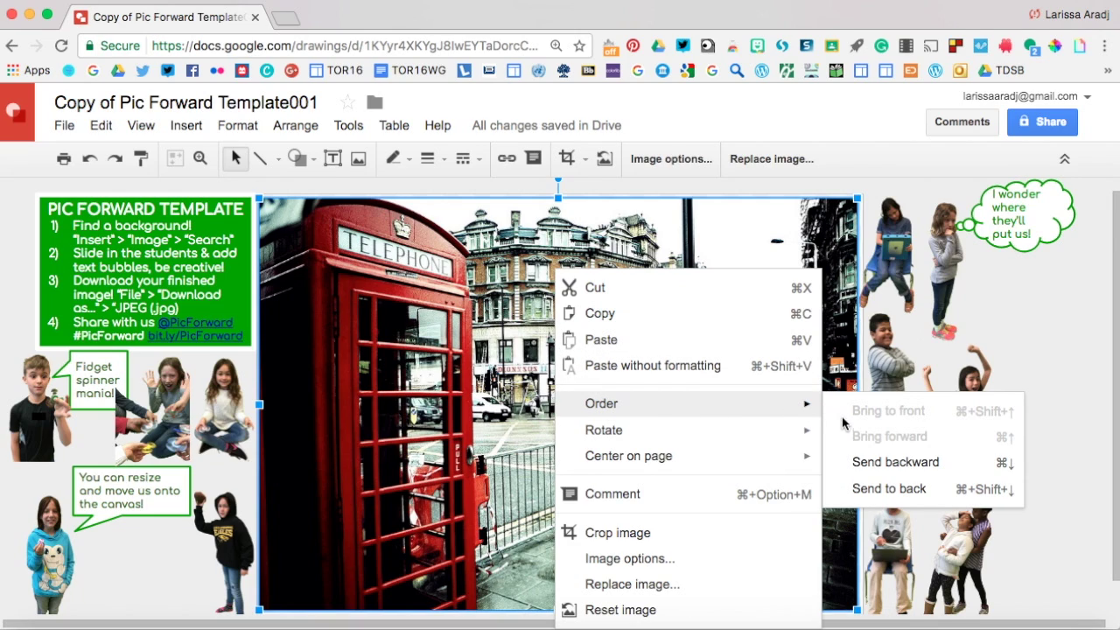
left_click(845, 494)
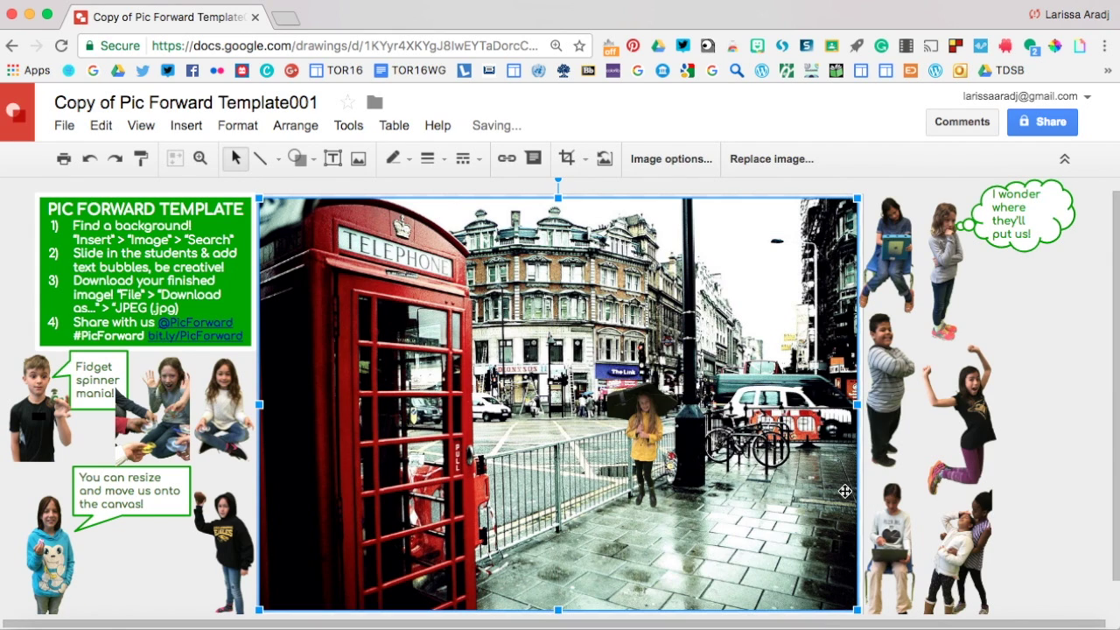
left_click(637, 427)
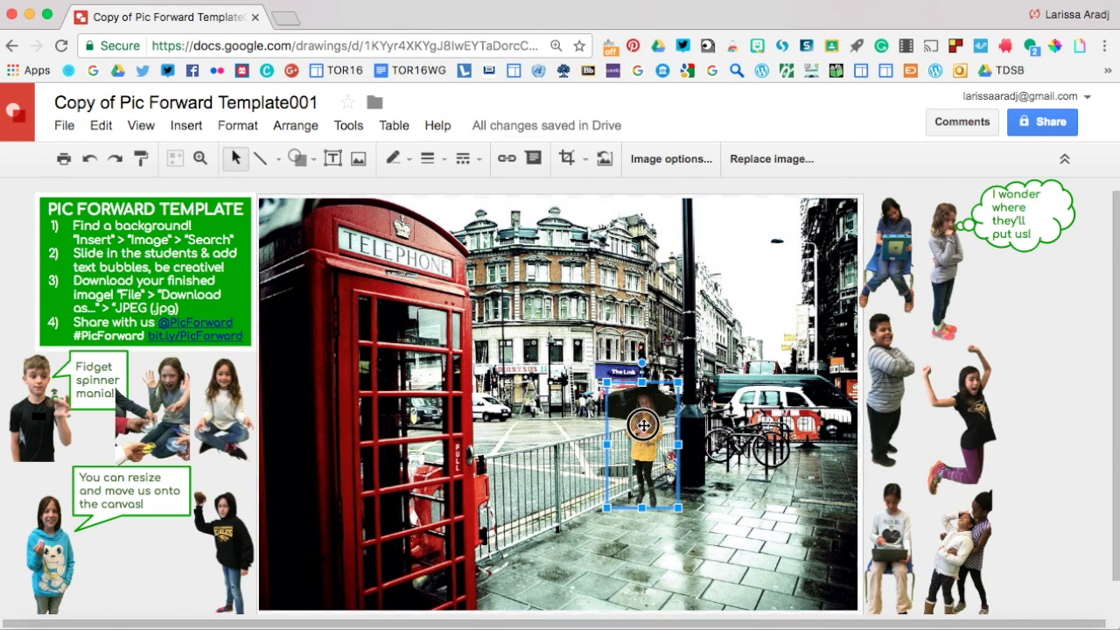
Enlarge the umbrella girl and position her on the wet pavement mid-street
left_click_drag(630, 439, 618, 452)
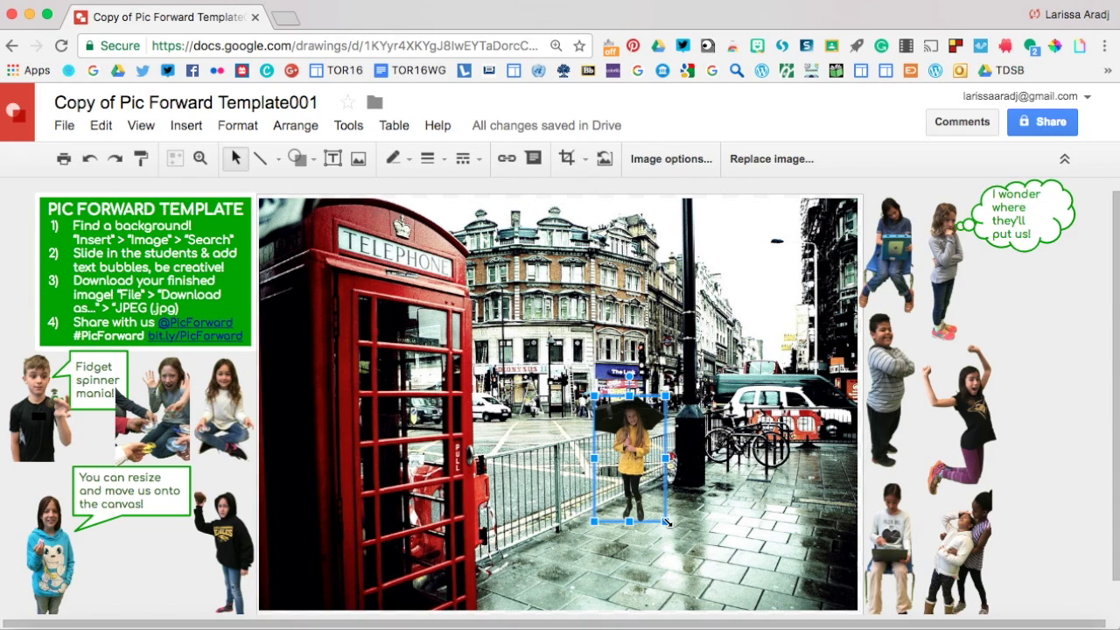
left_click_drag(666, 522, 566, 482)
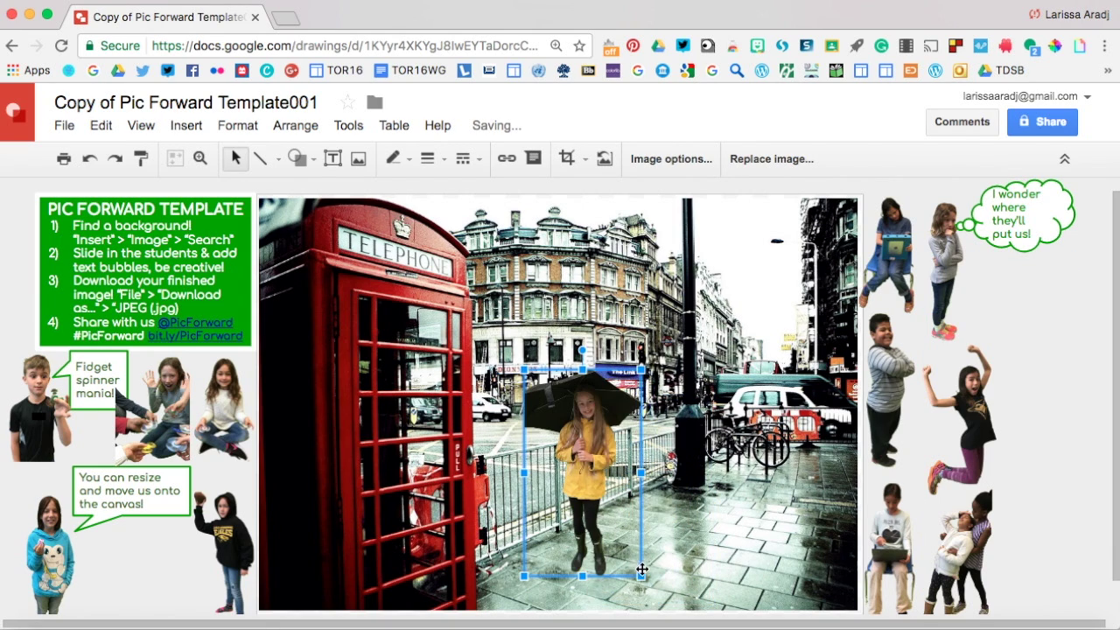
left_click_drag(641, 576, 664, 612)
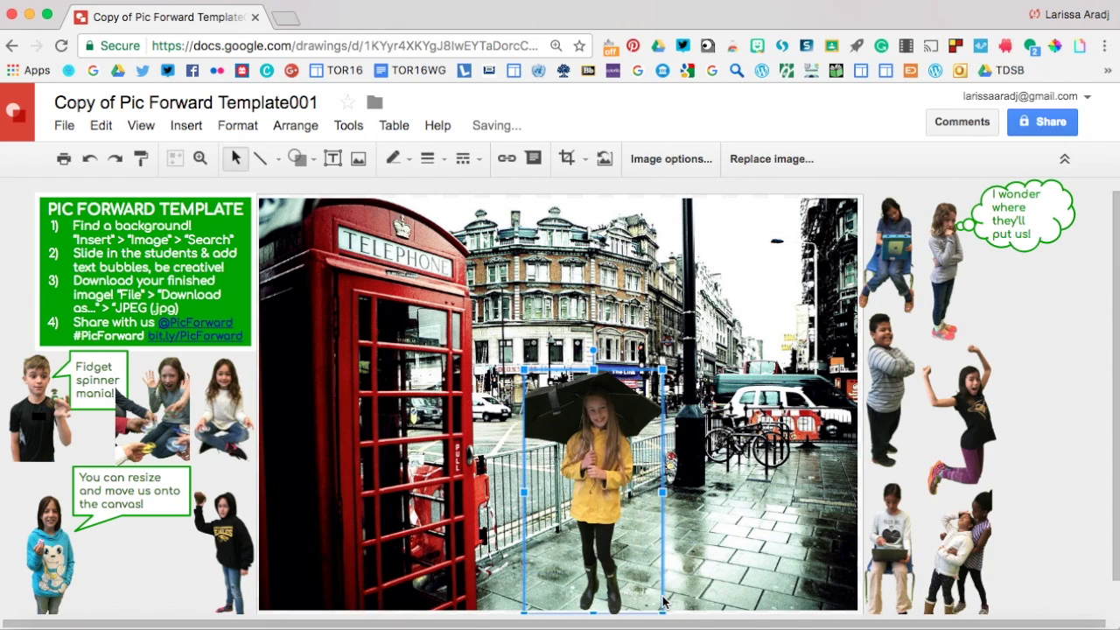
left_click_drag(524, 370, 506, 348)
left_click_drag(598, 401, 583, 396)
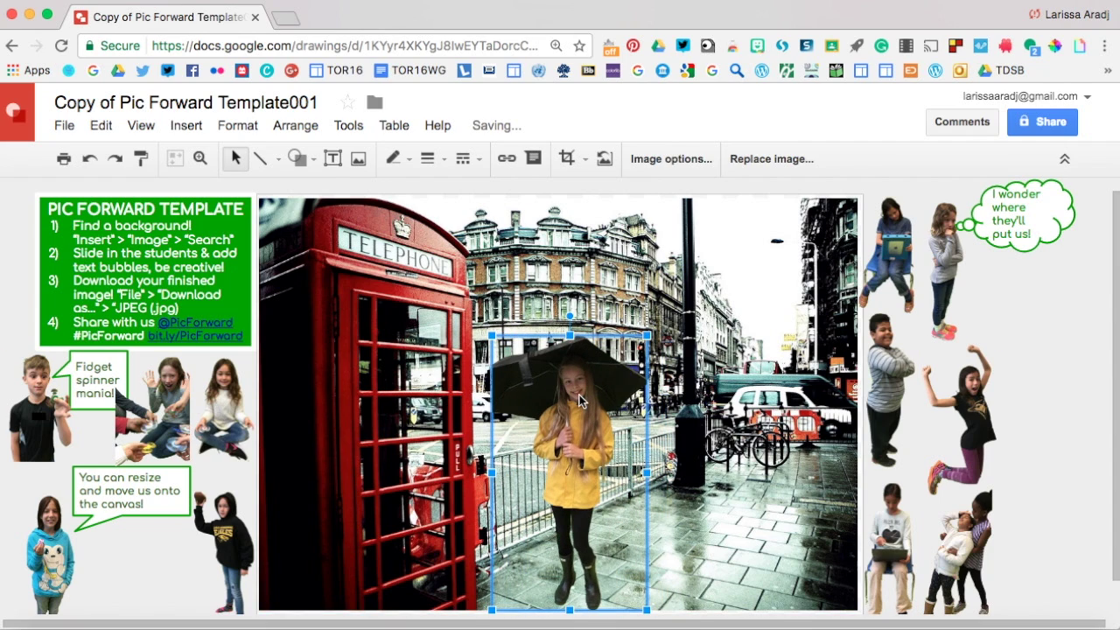
left_click(743, 422)
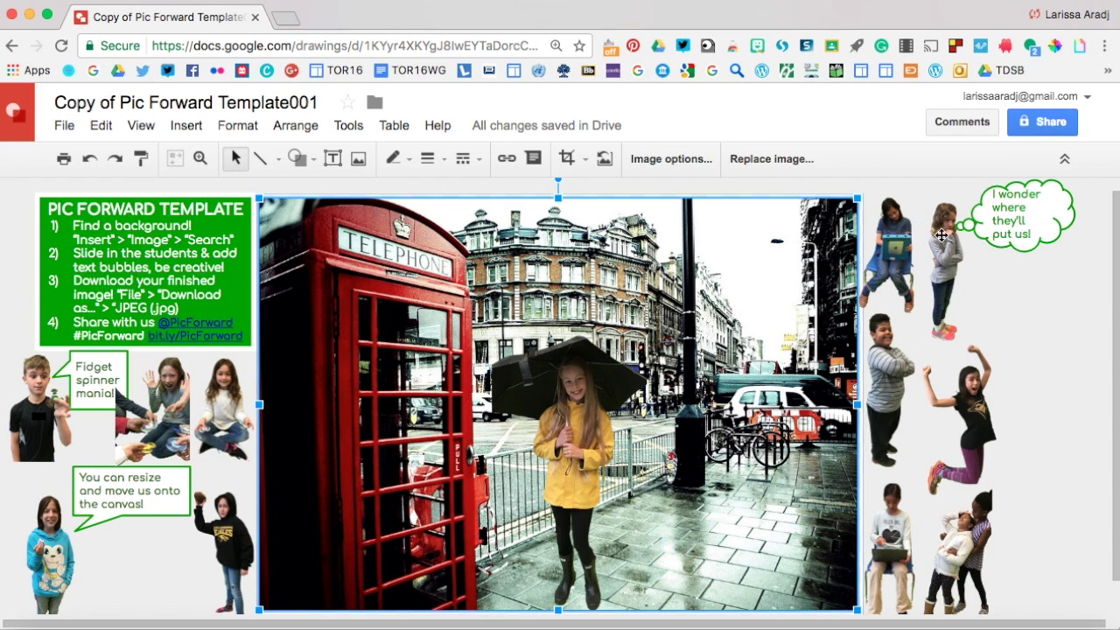
Place the black-hoodie student, enlarged, beside the bike rack on the photo's right side
left_click(229, 537)
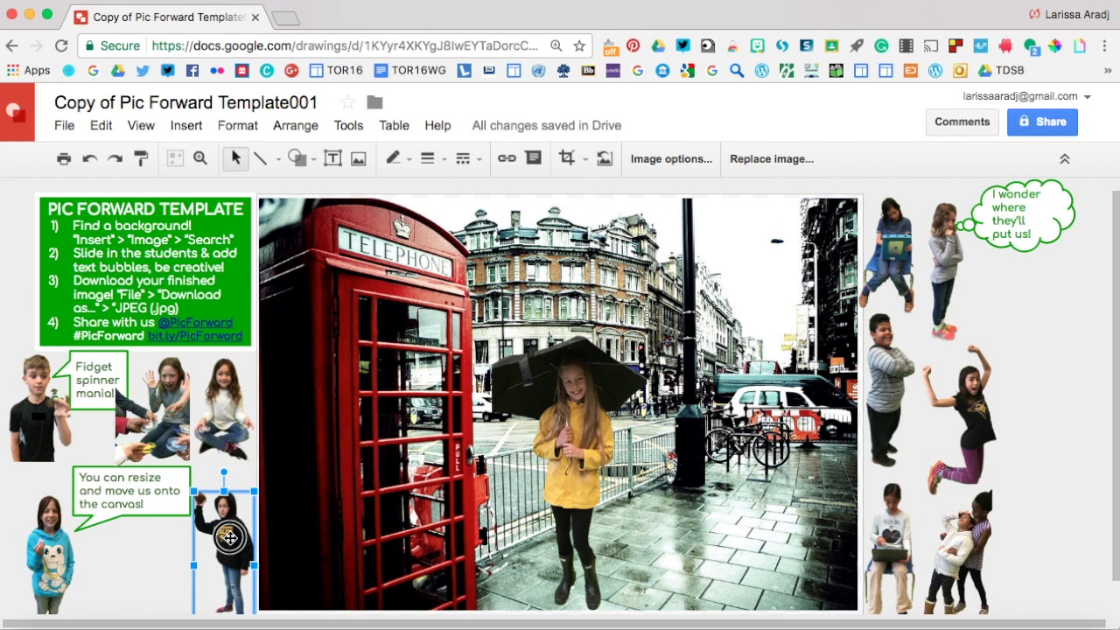
left_click_drag(229, 537, 817, 391)
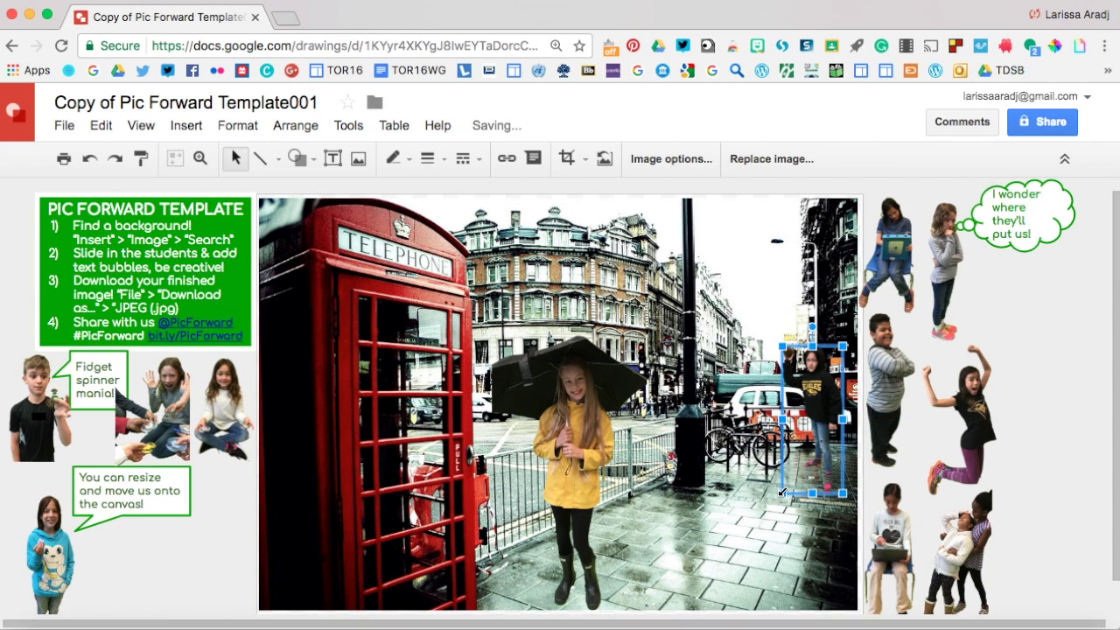
left_click_drag(781, 492, 767, 529)
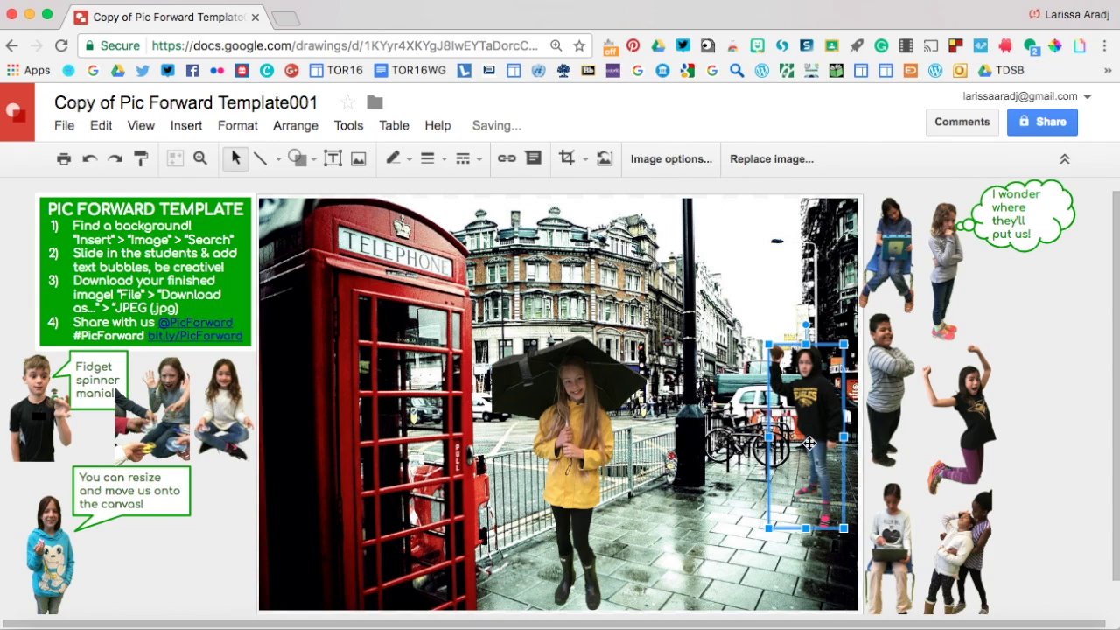
left_click(989, 420)
left_click(1057, 440)
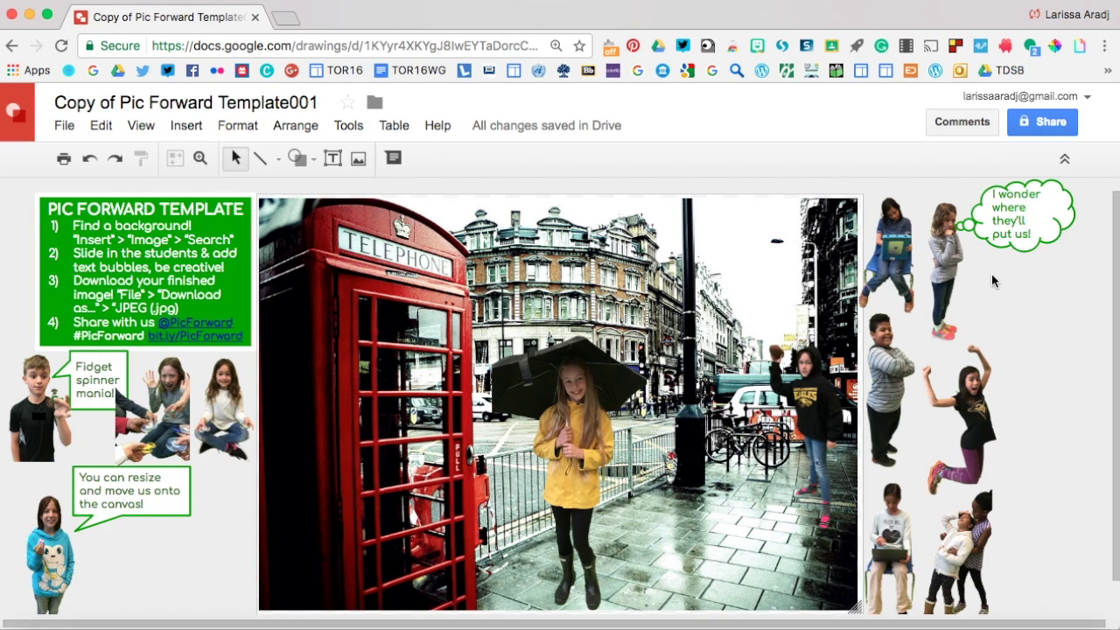
left_click(312, 161)
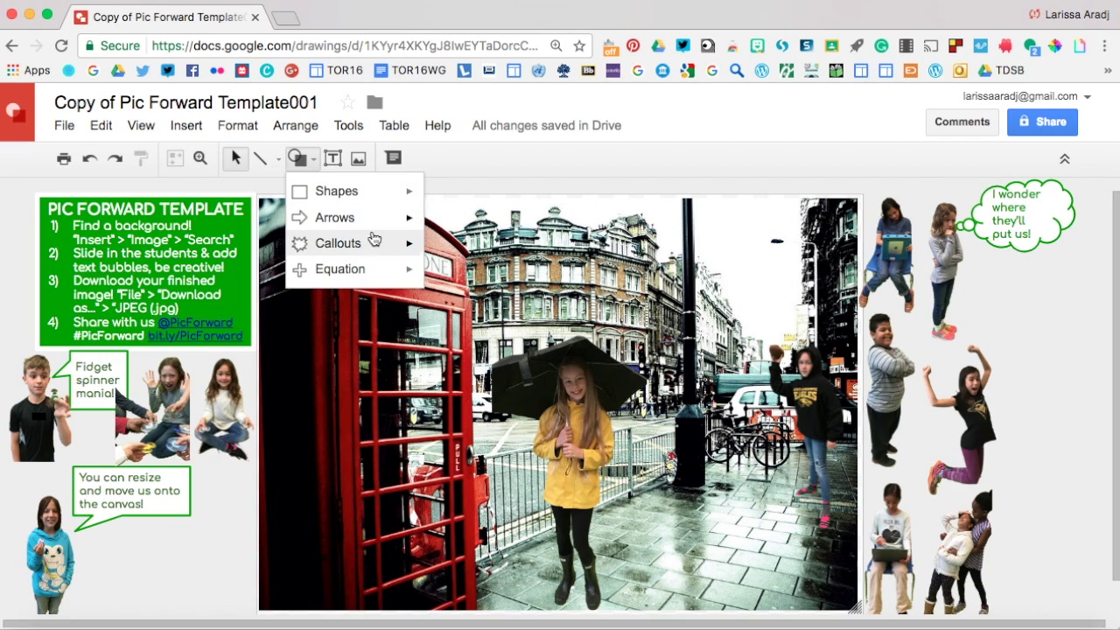
Draw an oval callout above the hoodie student with its tail pointing at him
mouse_move(380, 248)
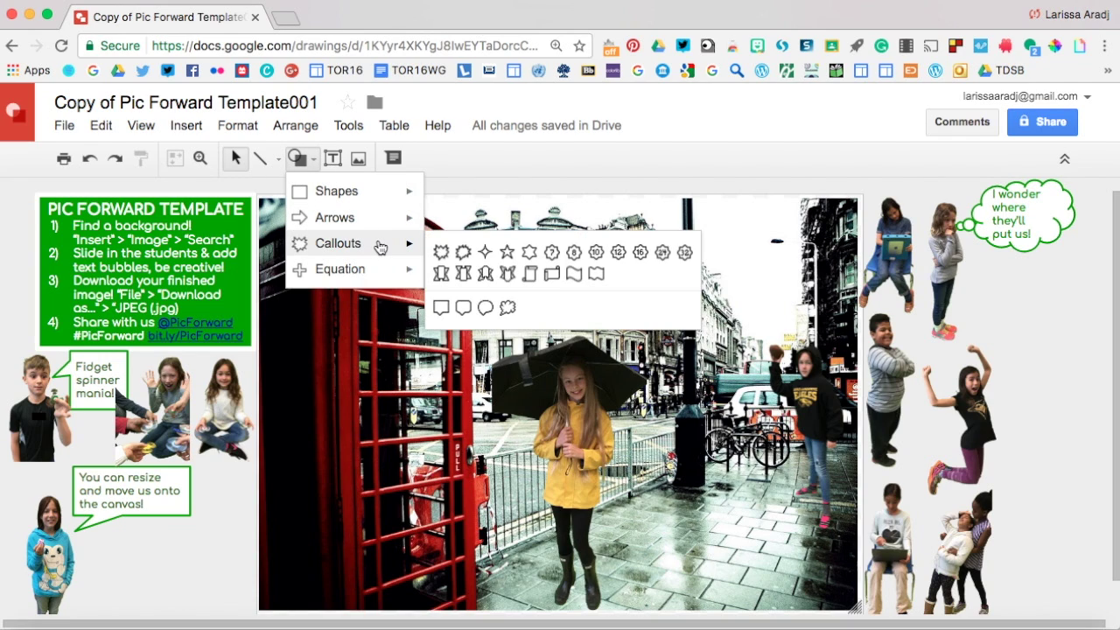
left_click(485, 311)
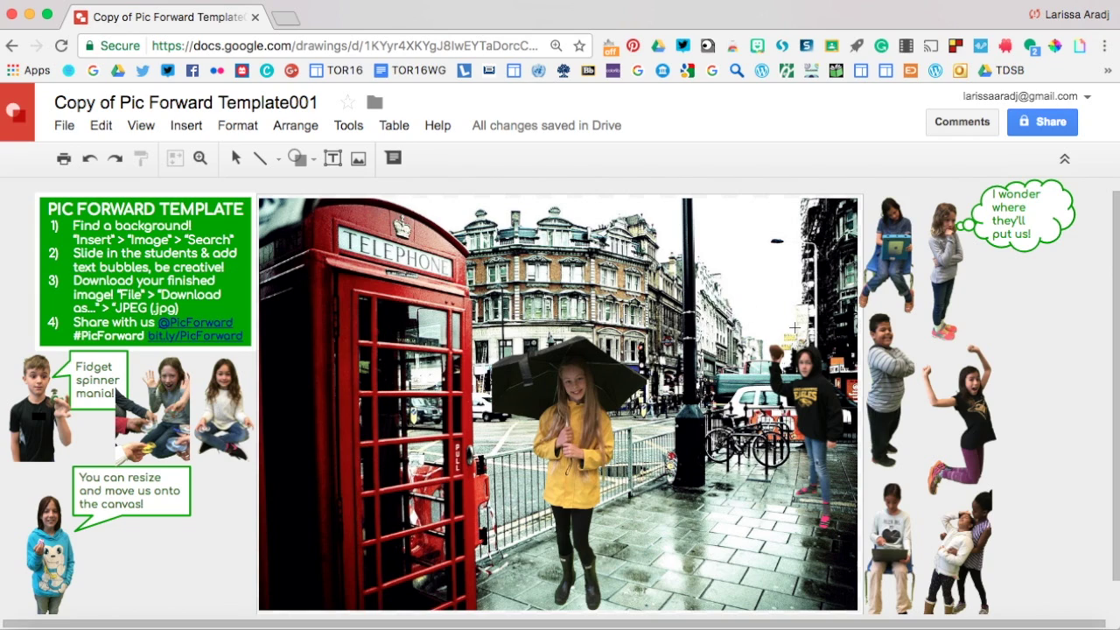
left_click_drag(792, 332, 698, 262)
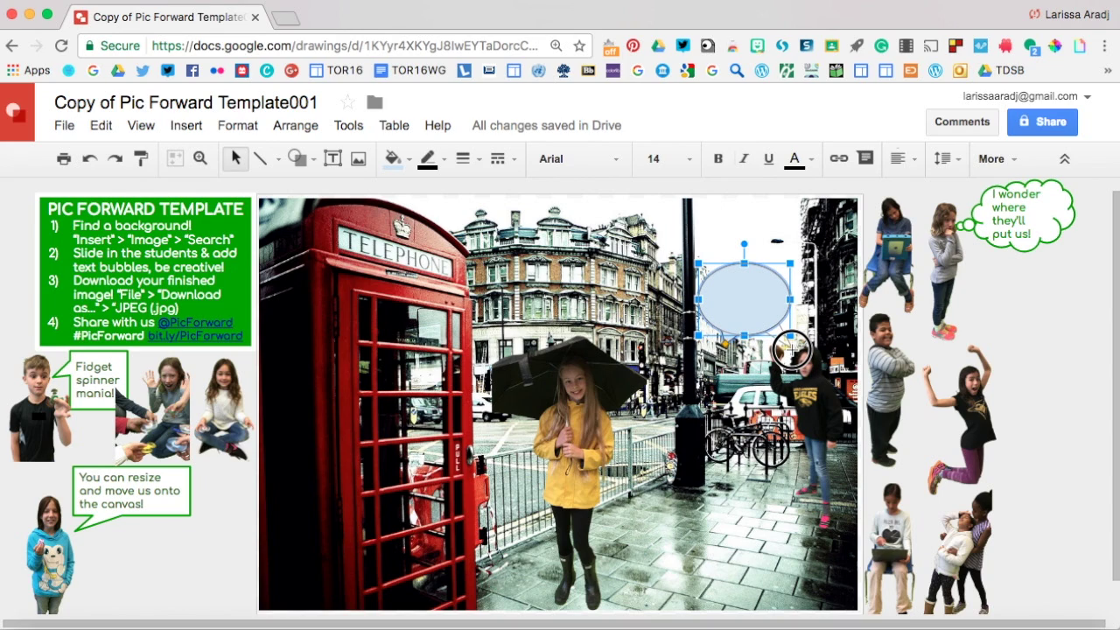
left_click_drag(793, 349, 789, 340)
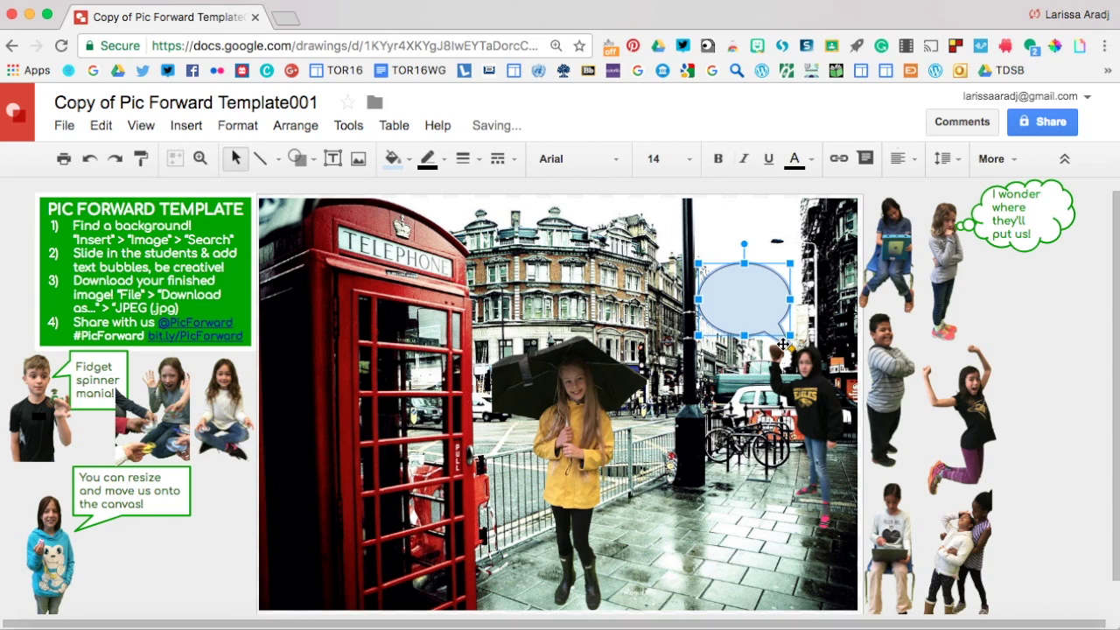
Write "Watch out!" inside the callout bubble
double_click(735, 298)
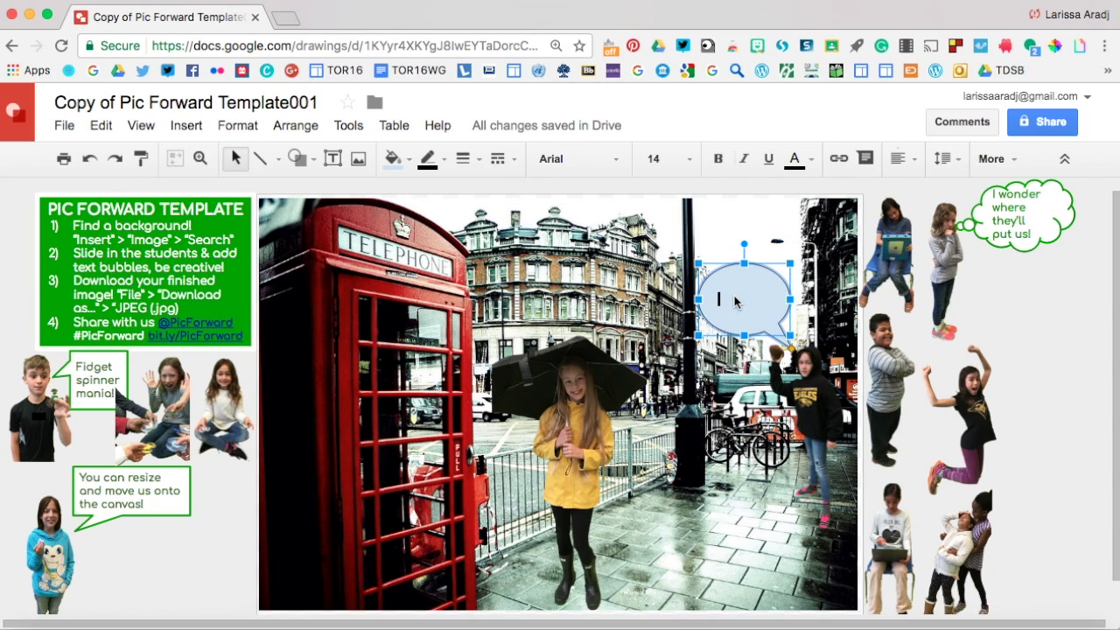
type("Wa")
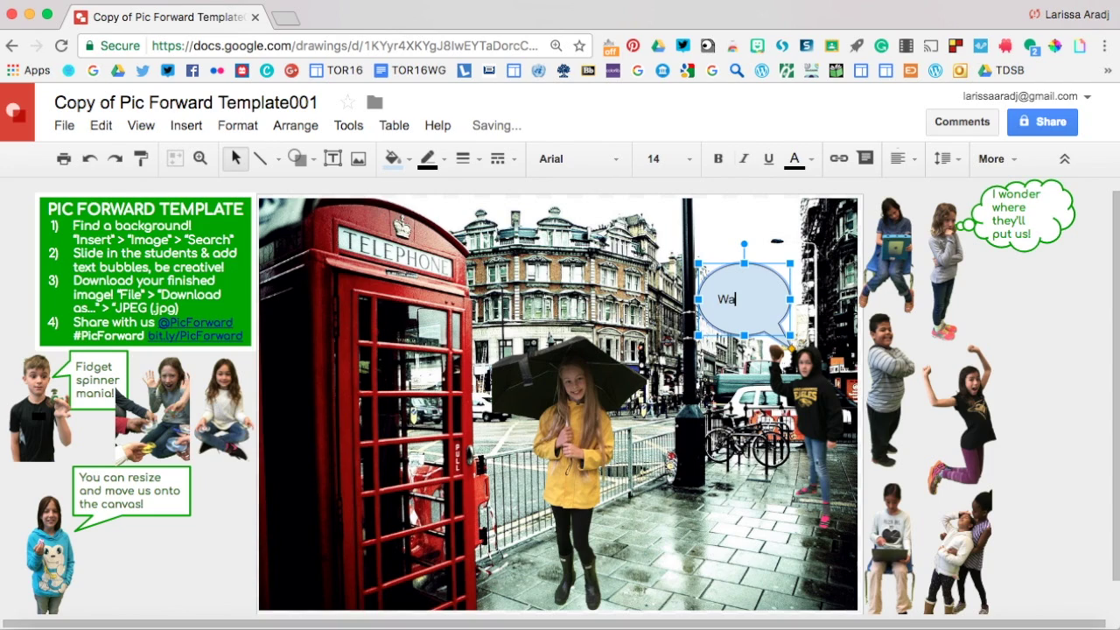
type("tch ouyz")
key("BackSpace")
key("BackSpace")
type("t!")
left_click(723, 387)
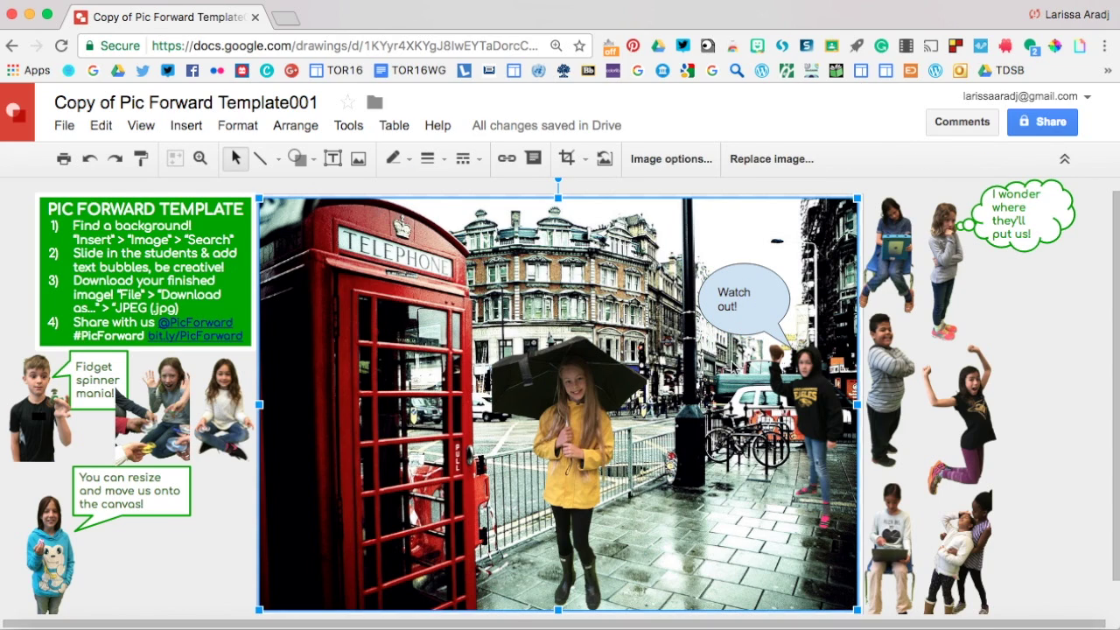
Fill the "Watch out!" bubble with yellow
left_click(765, 300)
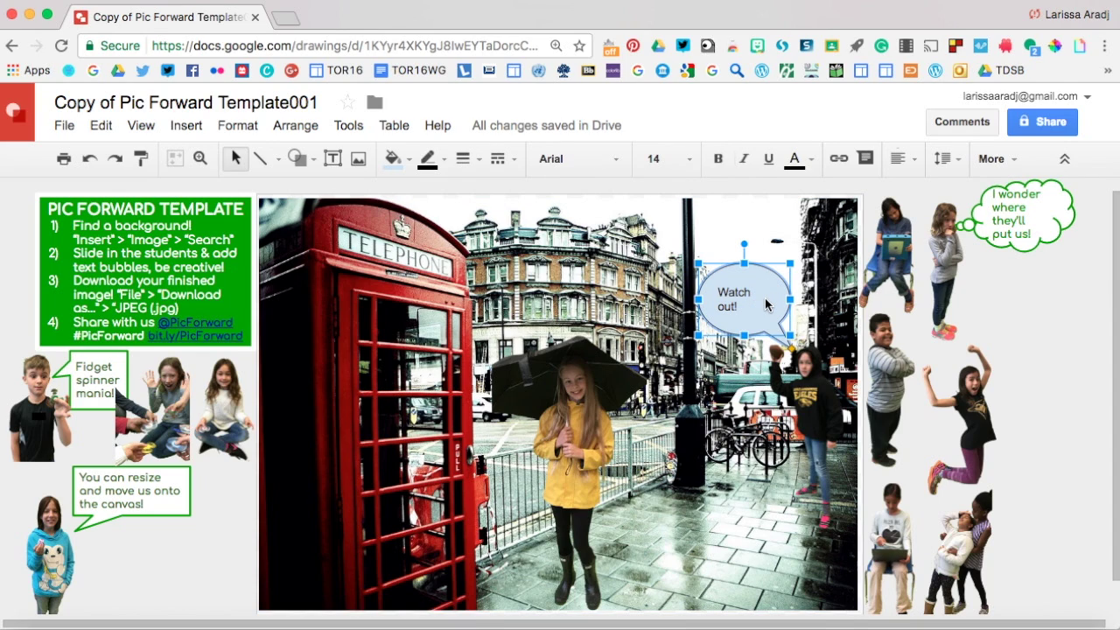
left_click(411, 163)
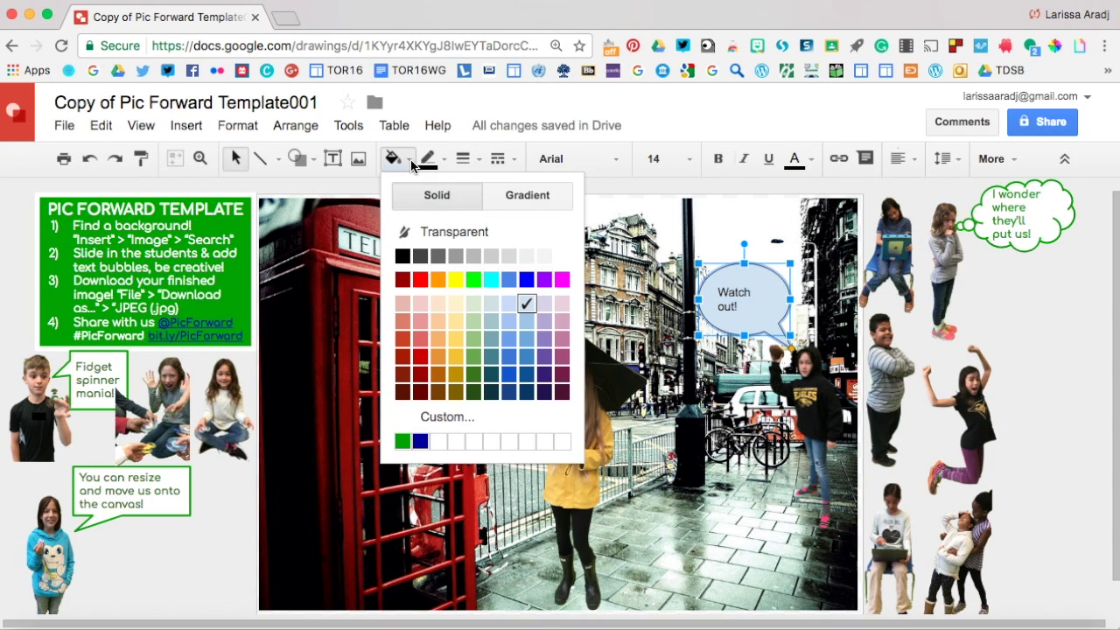
left_click(562, 257)
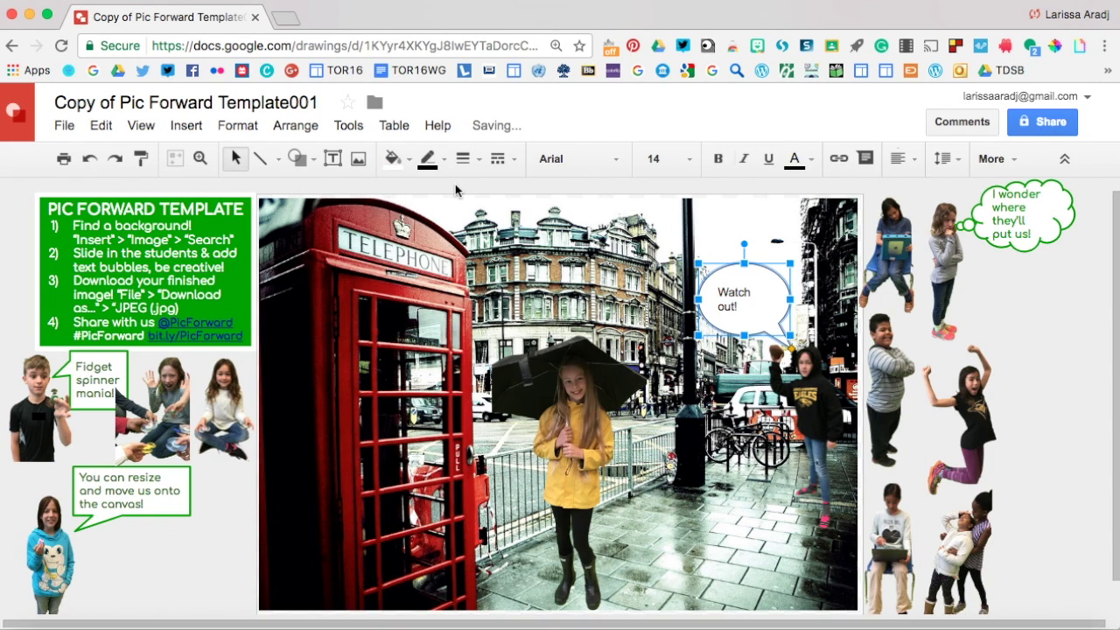
left_click(393, 159)
left_click(426, 279)
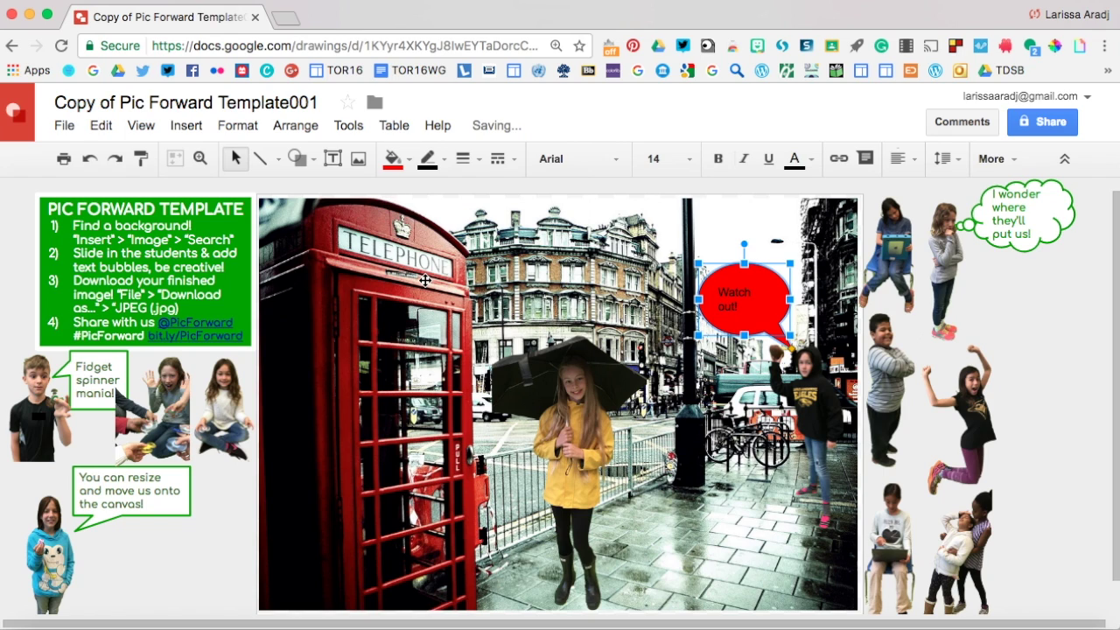
left_click(393, 158)
left_click(456, 279)
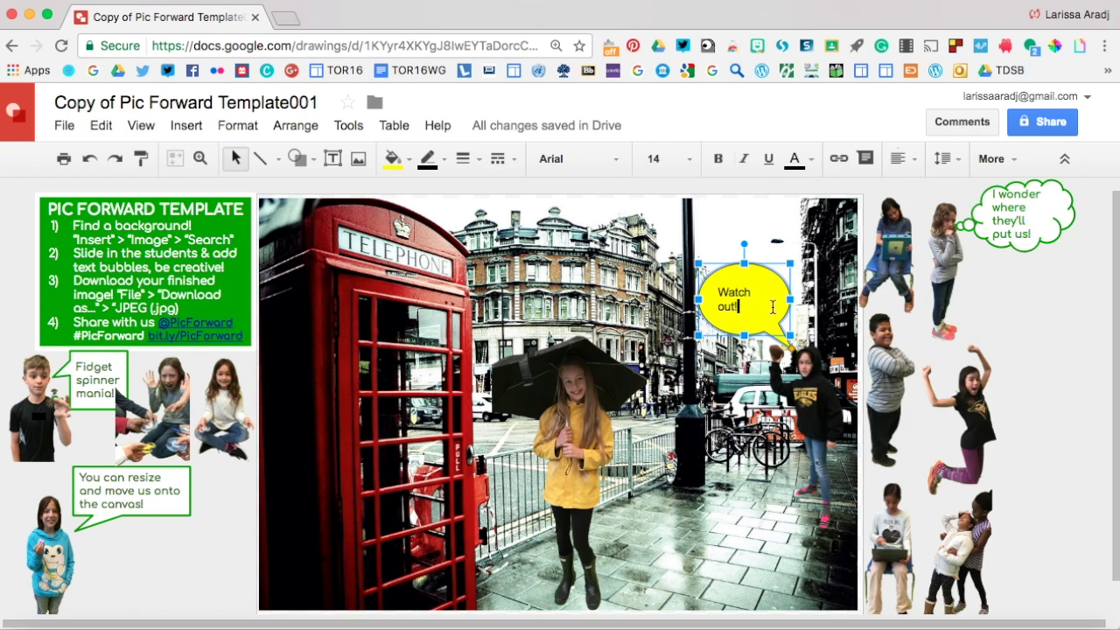
Set the bubble text to Love Ya Like A Sister, size 24, centred
left_click_drag(742, 307, 713, 290)
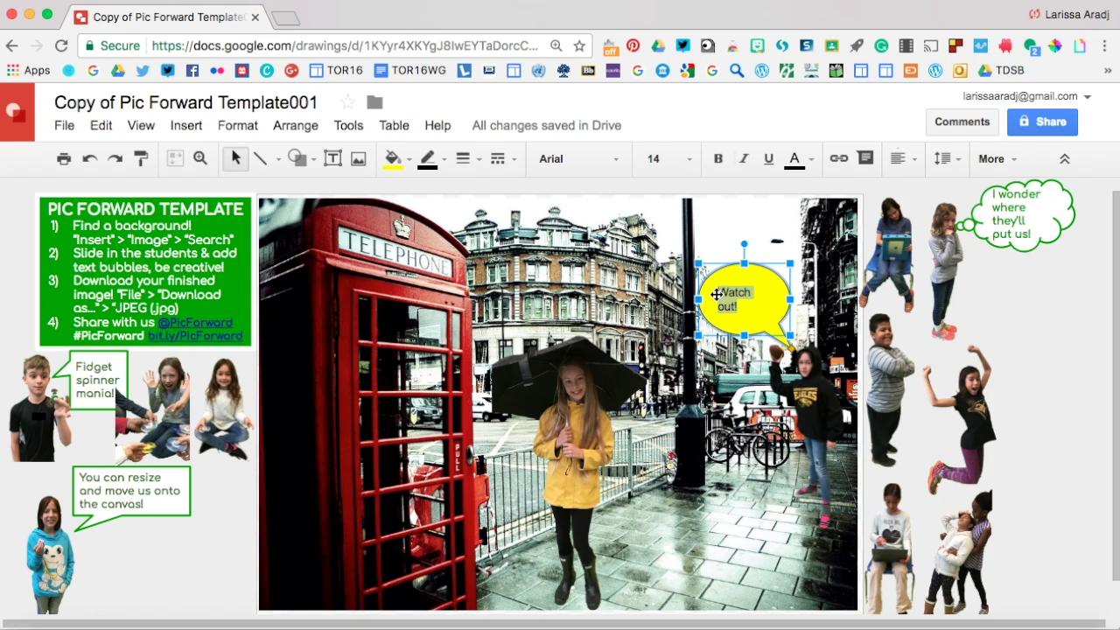
left_click(618, 161)
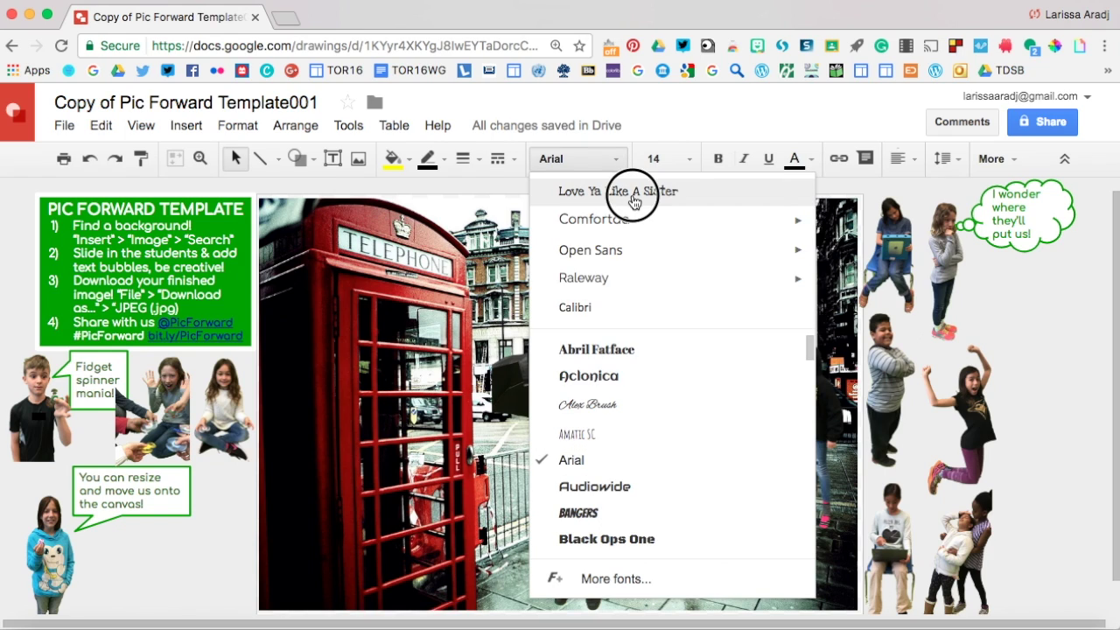
left_click(634, 200)
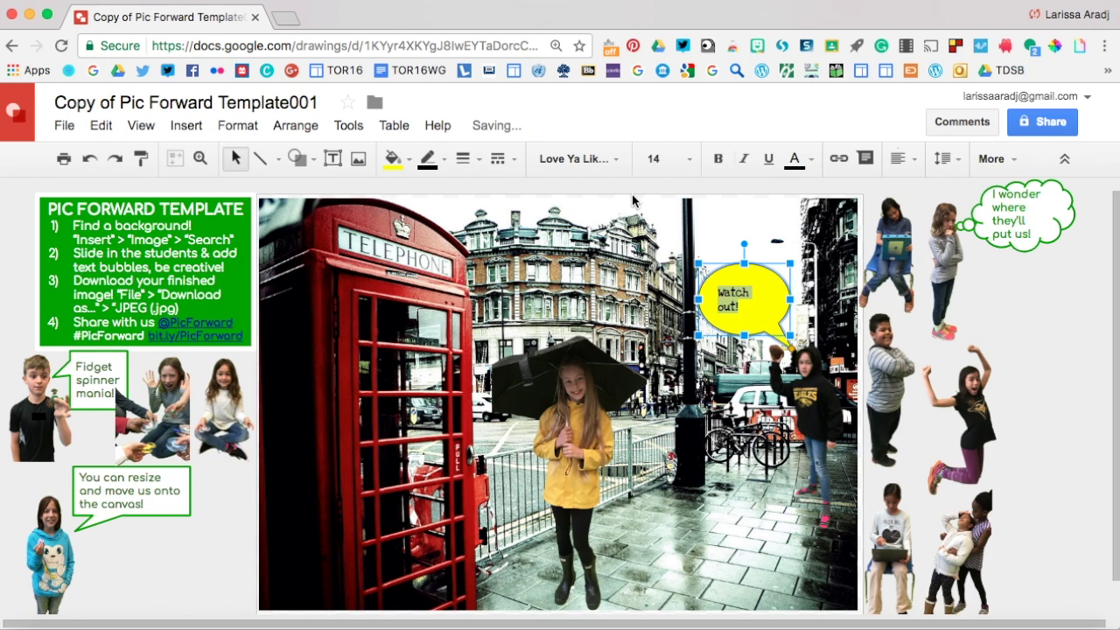
left_click(688, 159)
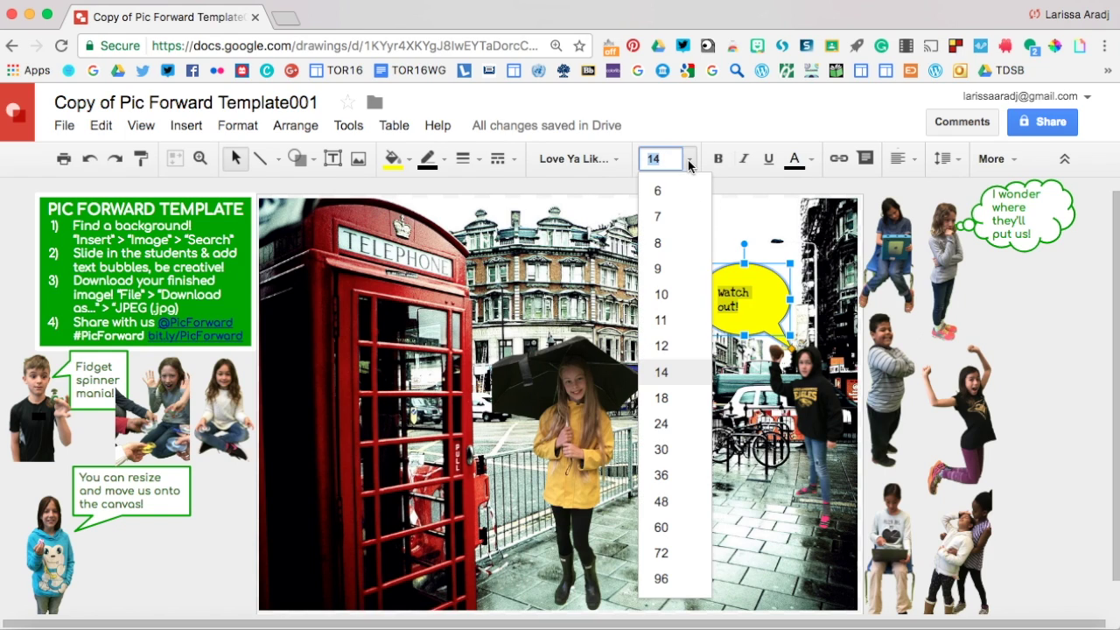
left_click(674, 422)
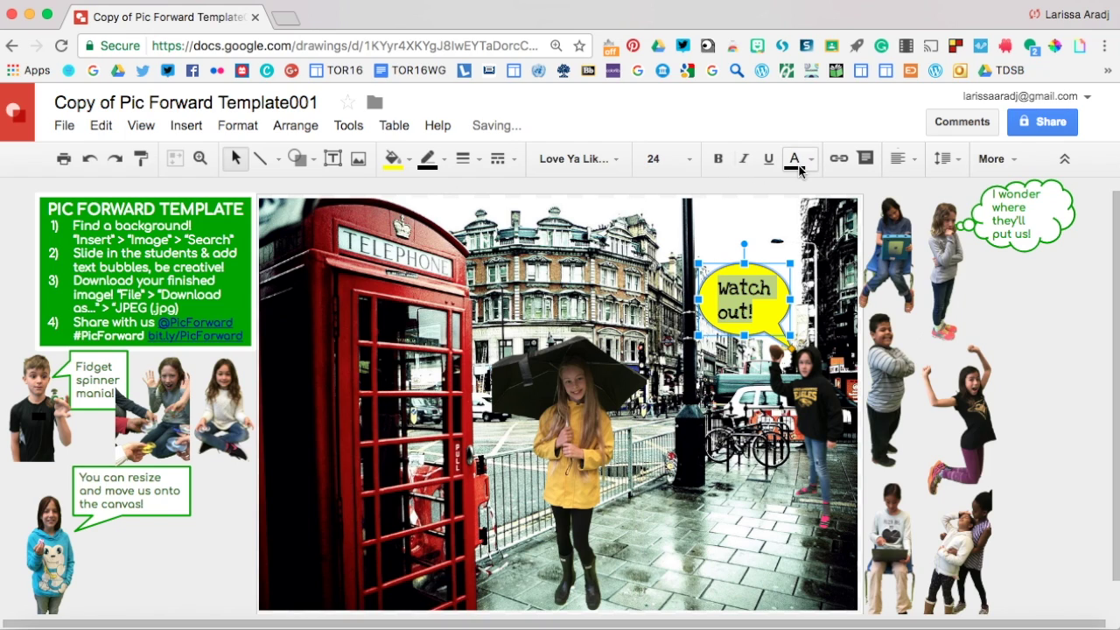
left_click(917, 164)
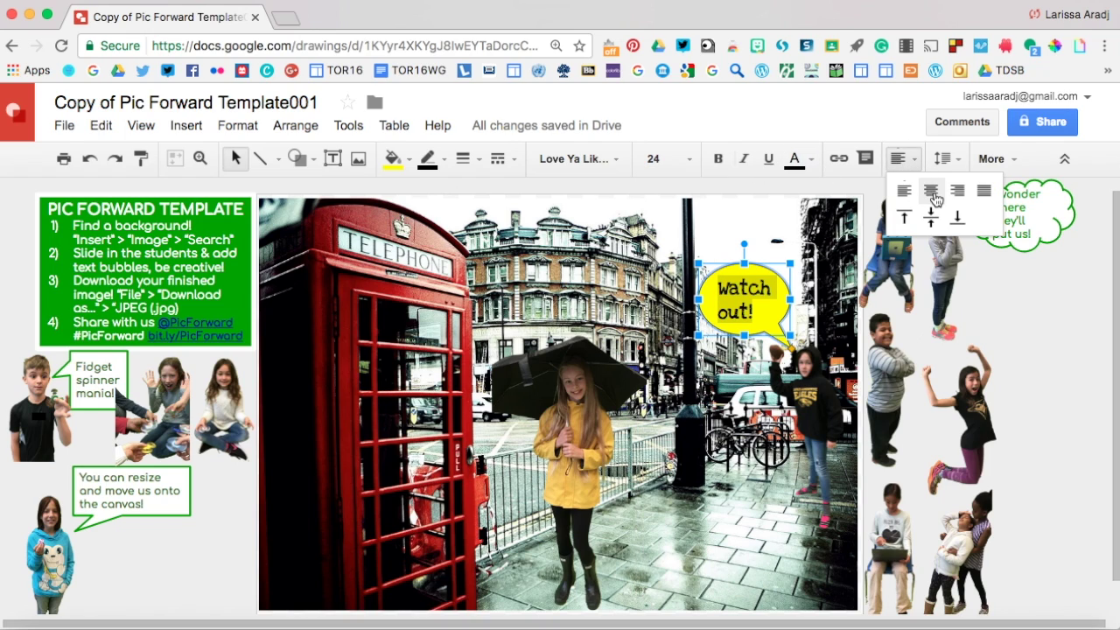
left_click(932, 192)
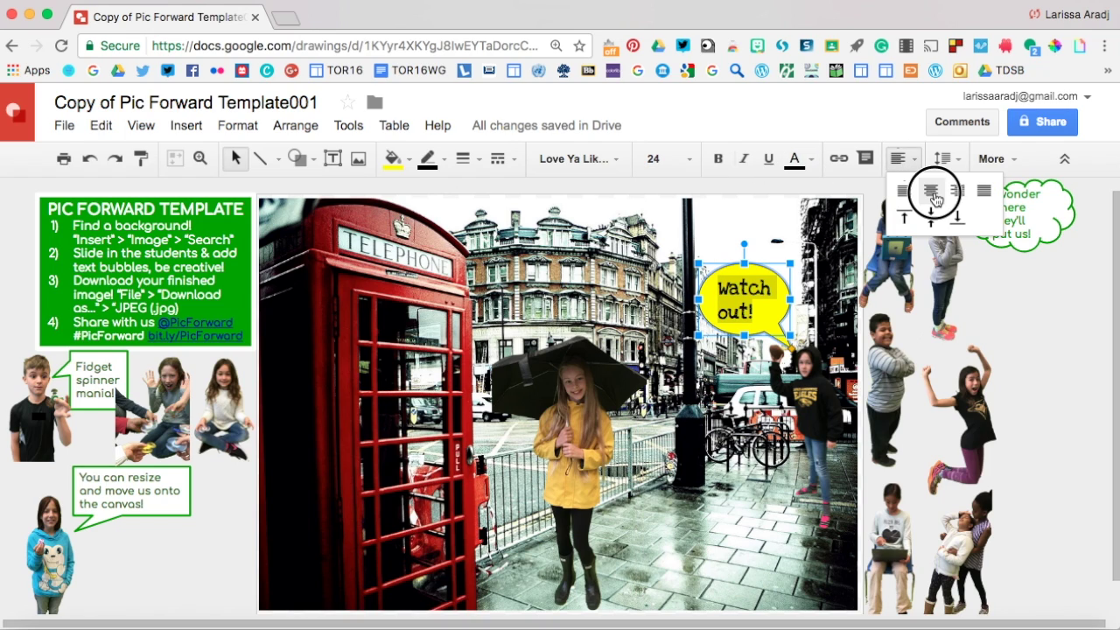
left_click(700, 431)
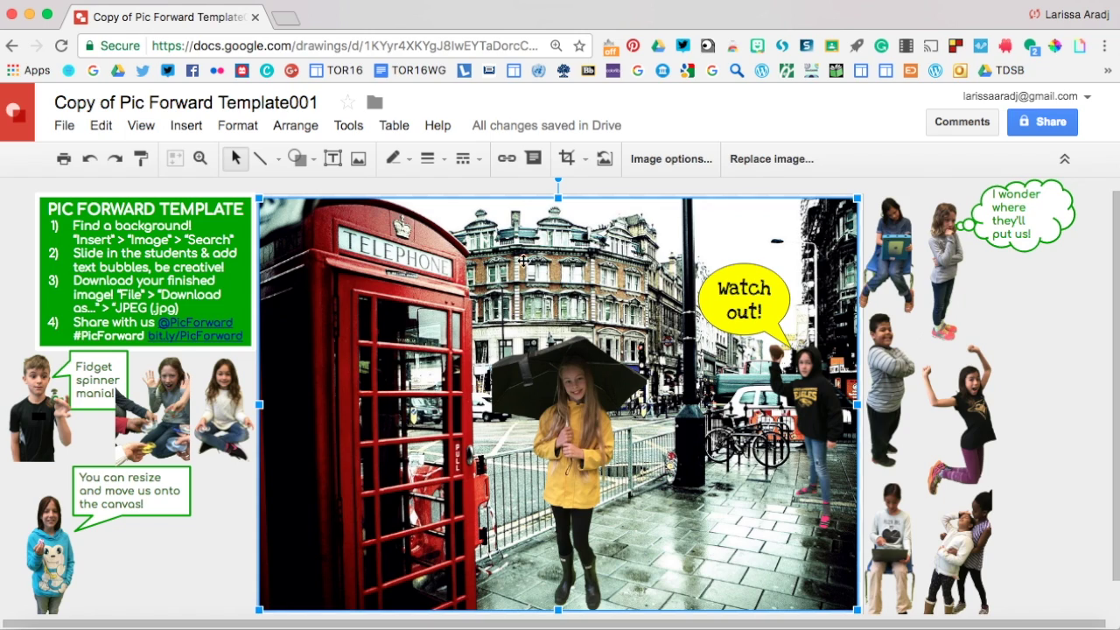
Draw an oval callout above the umbrella girl reading "Singing in the rain...!"
left_click(311, 160)
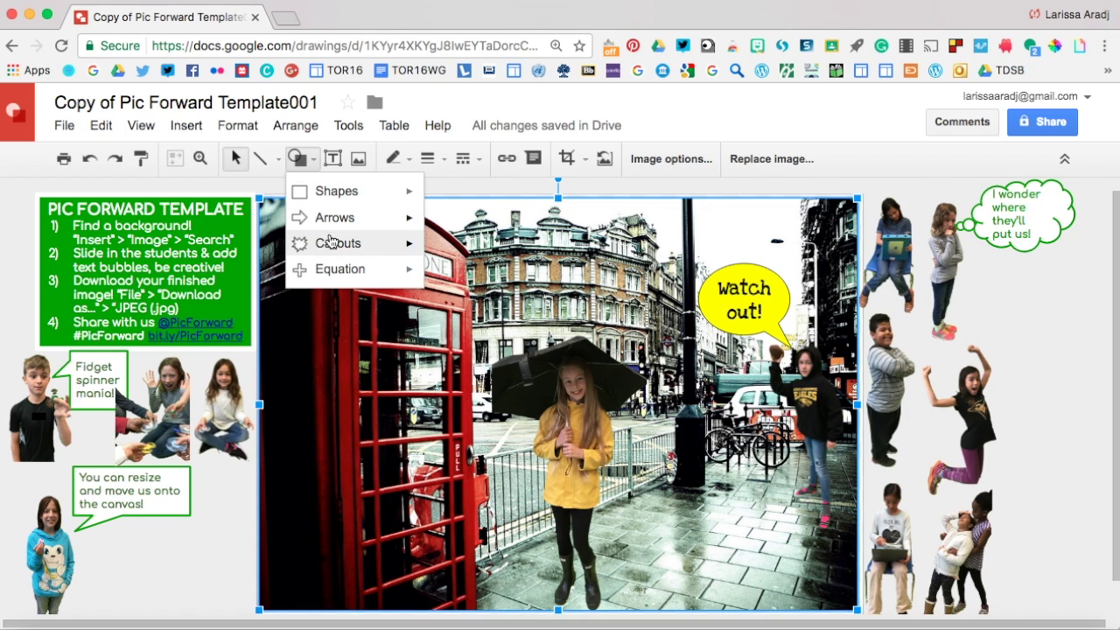
mouse_move(330, 243)
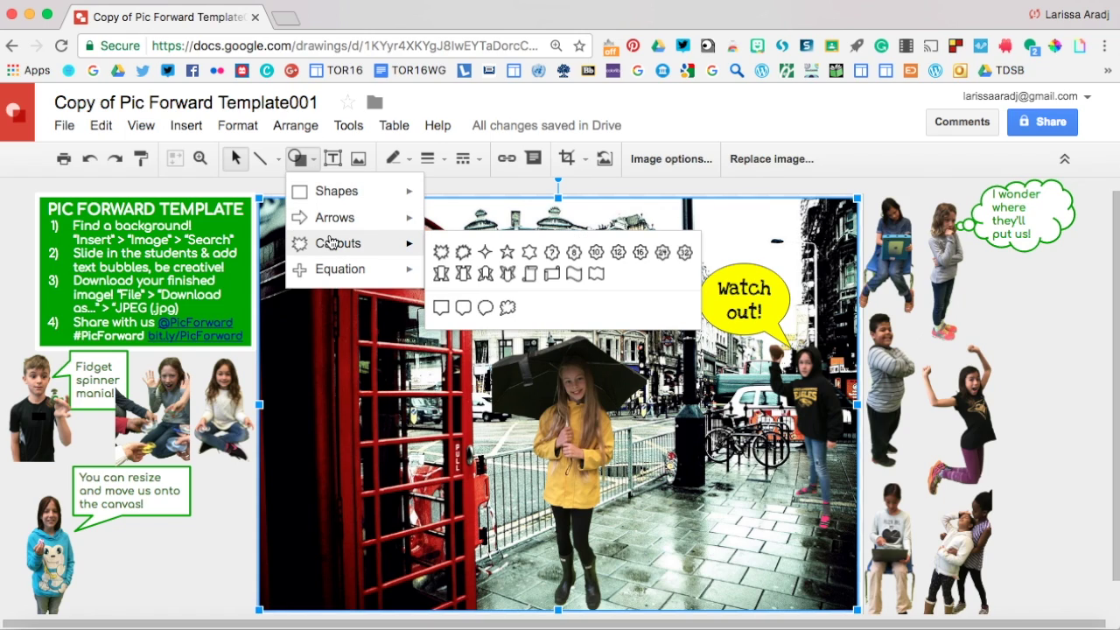
left_click(487, 310)
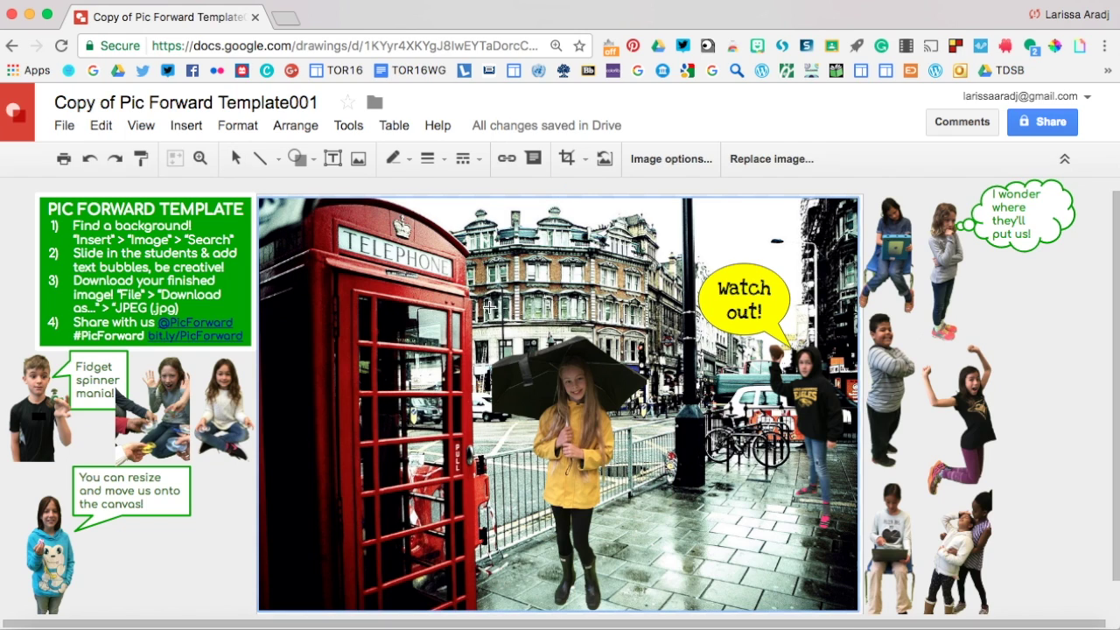
mouse_move(528, 323)
left_mouse_down()
mouse_move(570, 257)
mouse_move(654, 234)
left_mouse_up()
left_click(601, 277)
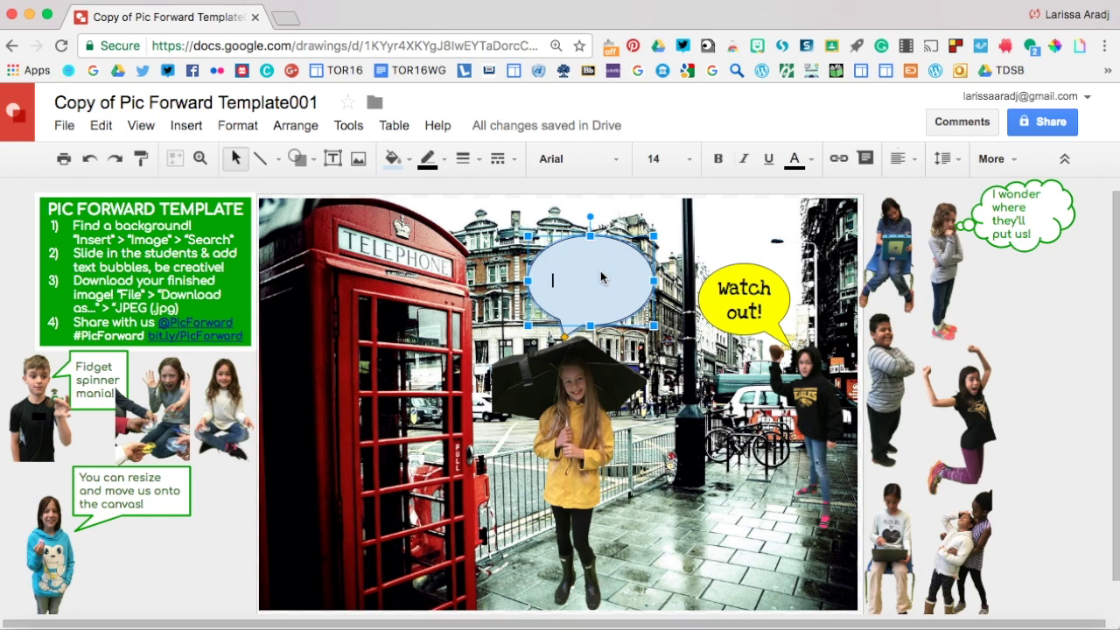
type("Singin")
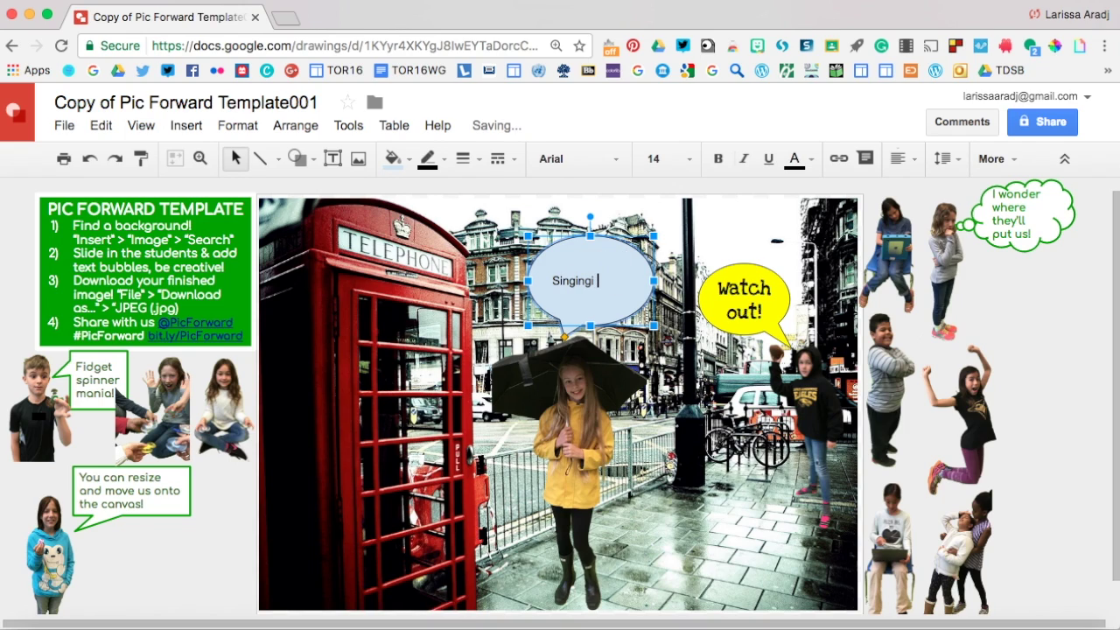
type("g in the rain...!")
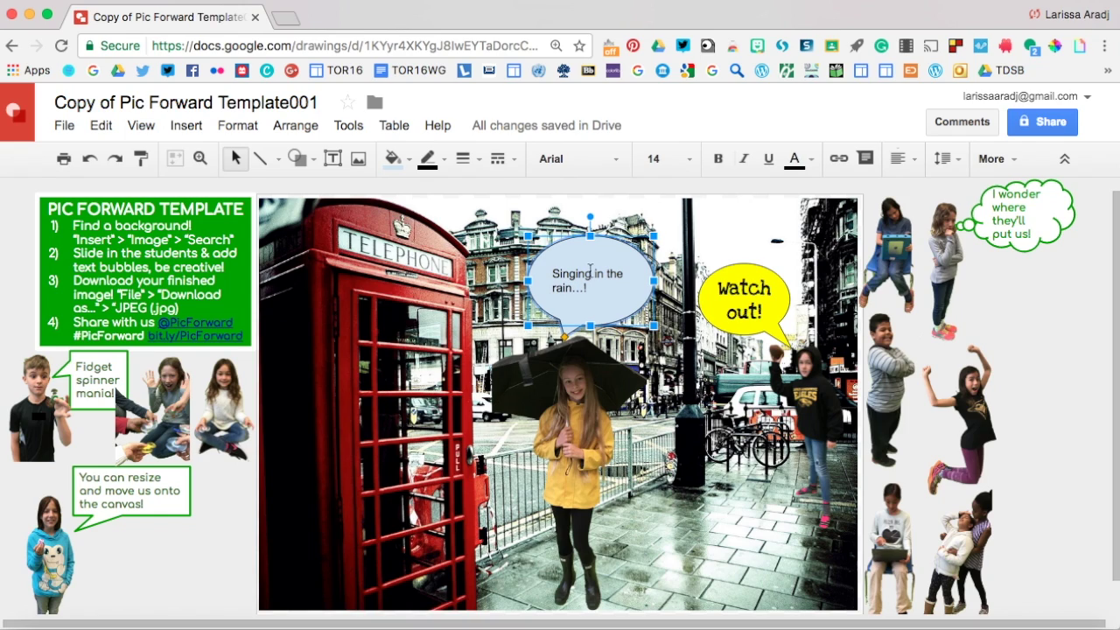
left_click(640, 337)
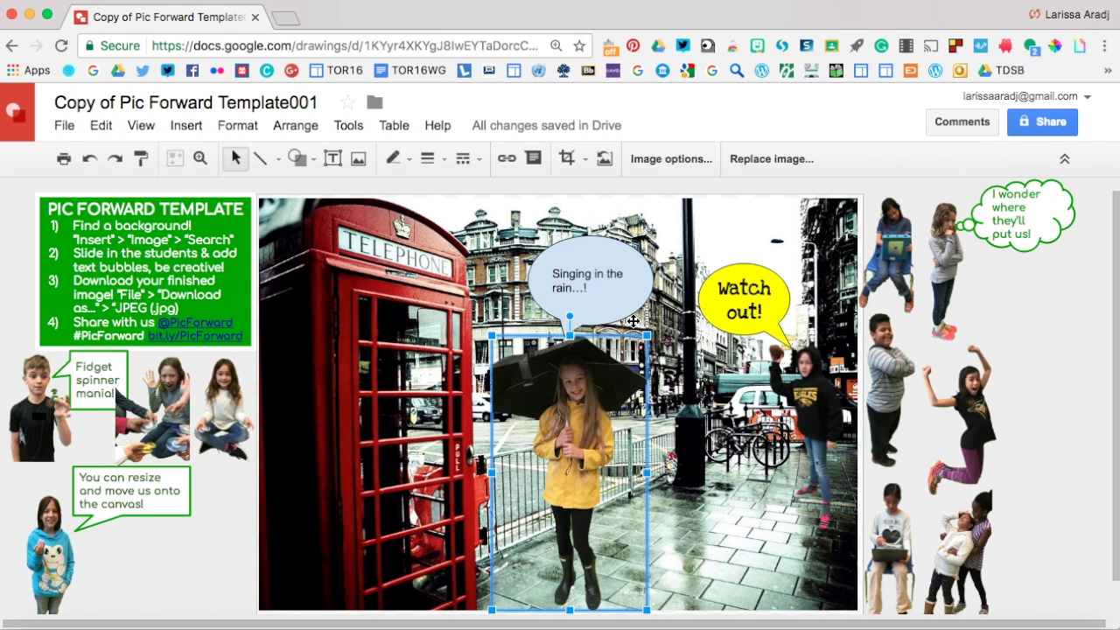
Fill the new bubble with cornflower blue
left_click(626, 314)
left_click(393, 159)
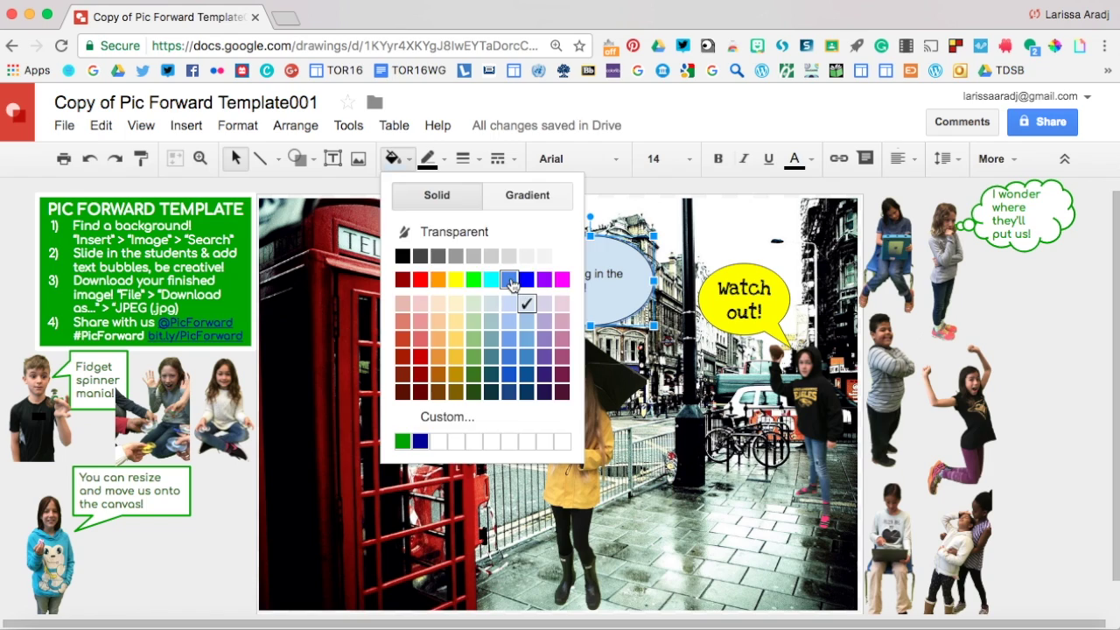
left_click(509, 279)
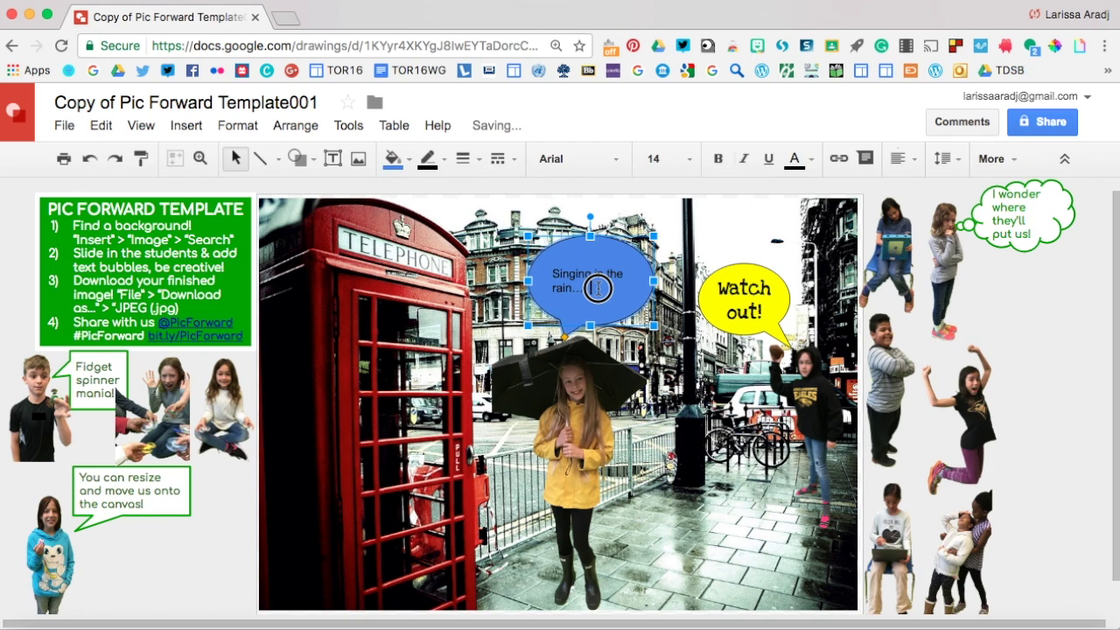
Format the bubble text as Love Ya Like A Sister, size 18, centred
left_click_drag(597, 287, 535, 263)
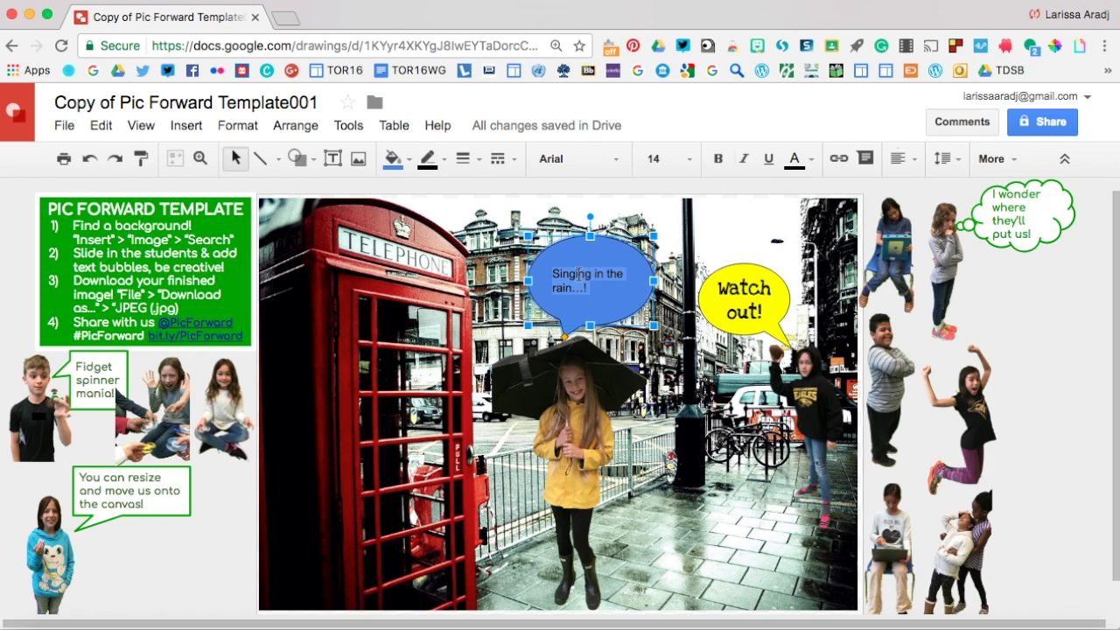
left_click(616, 160)
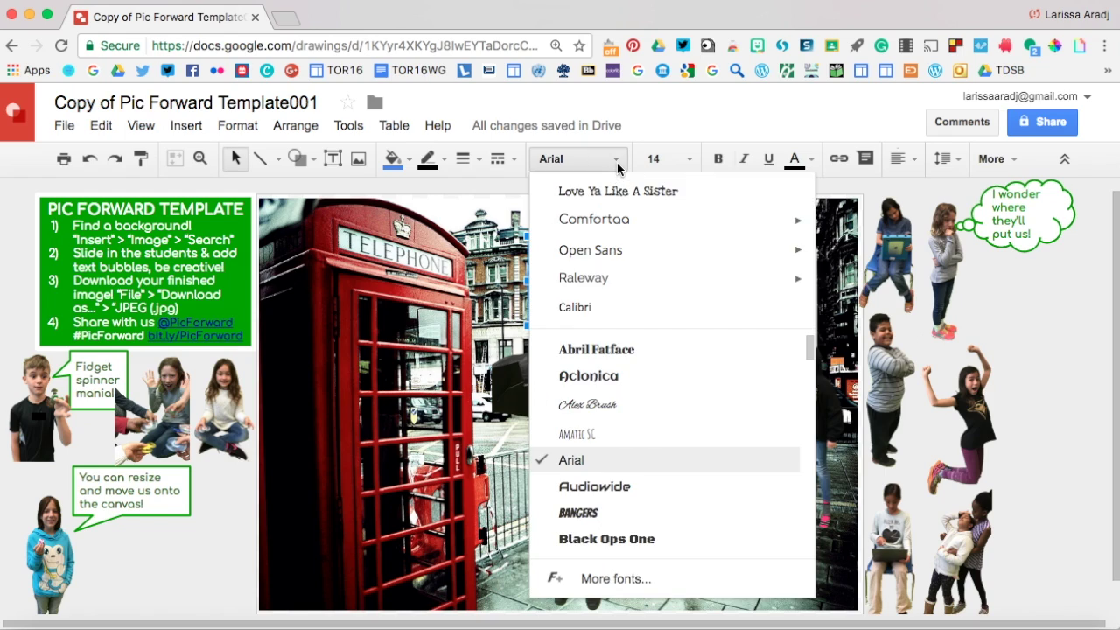
left_click(619, 191)
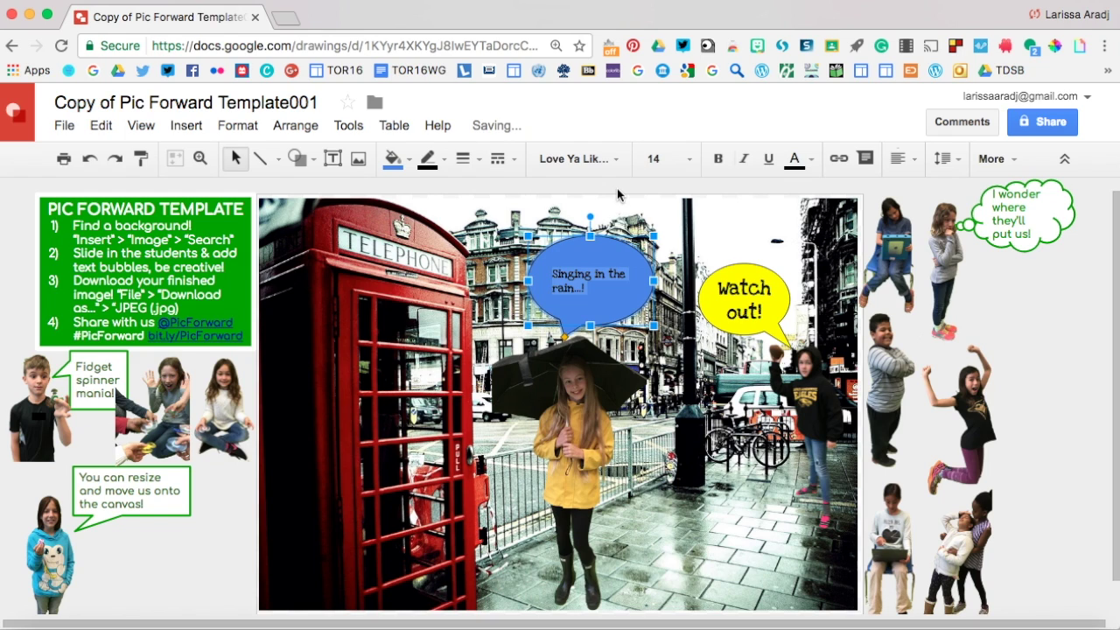
left_click(685, 156)
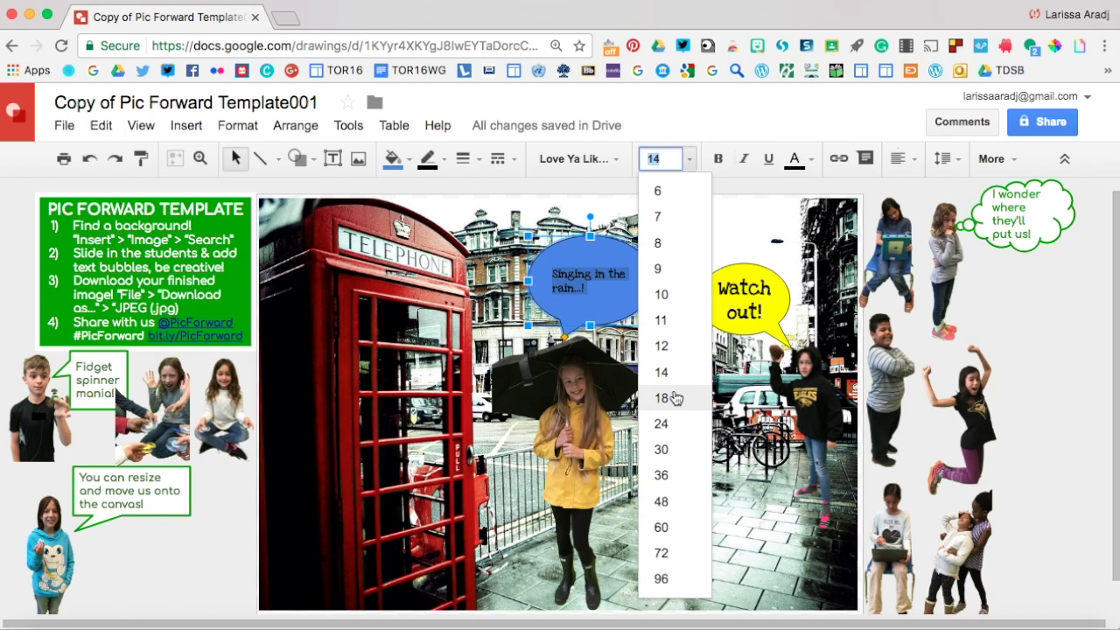
left_click(675, 398)
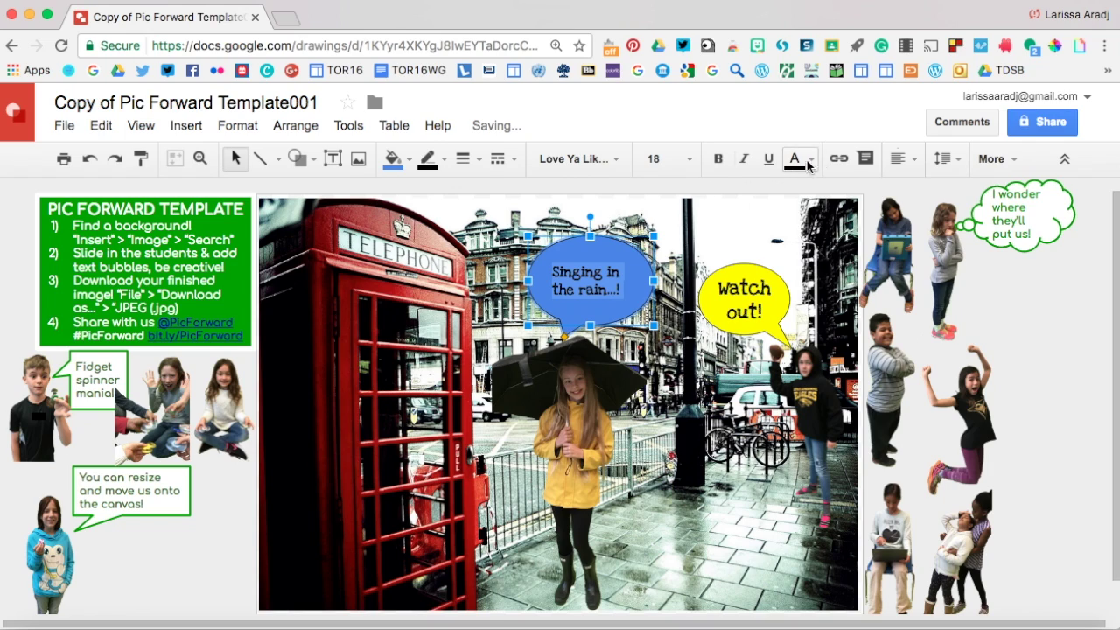
left_click(901, 158)
left_click(931, 189)
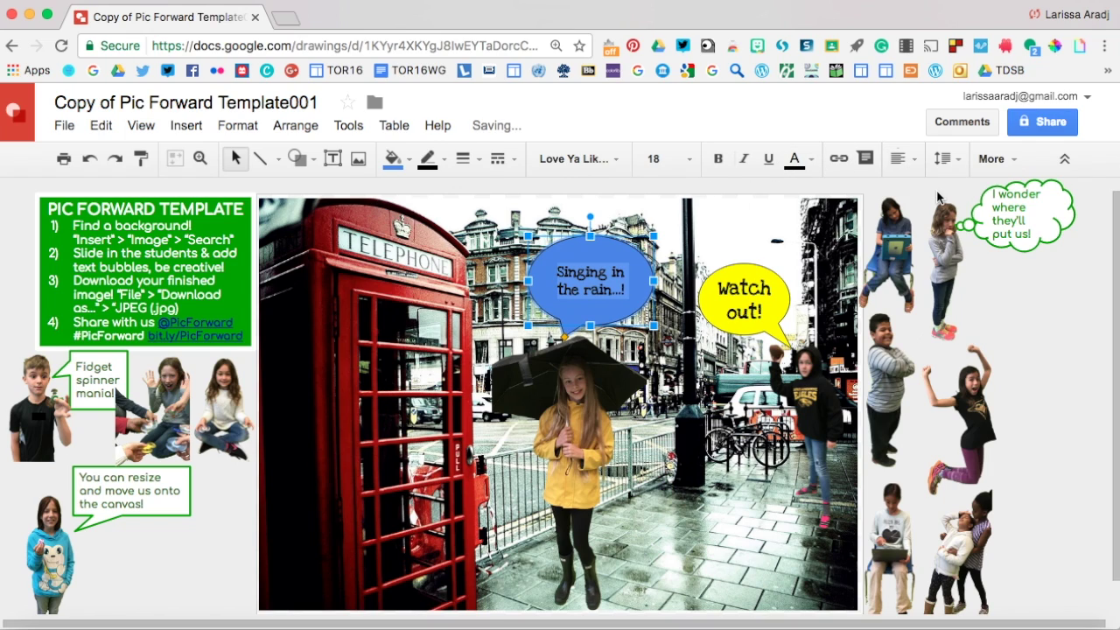
left_click(710, 438)
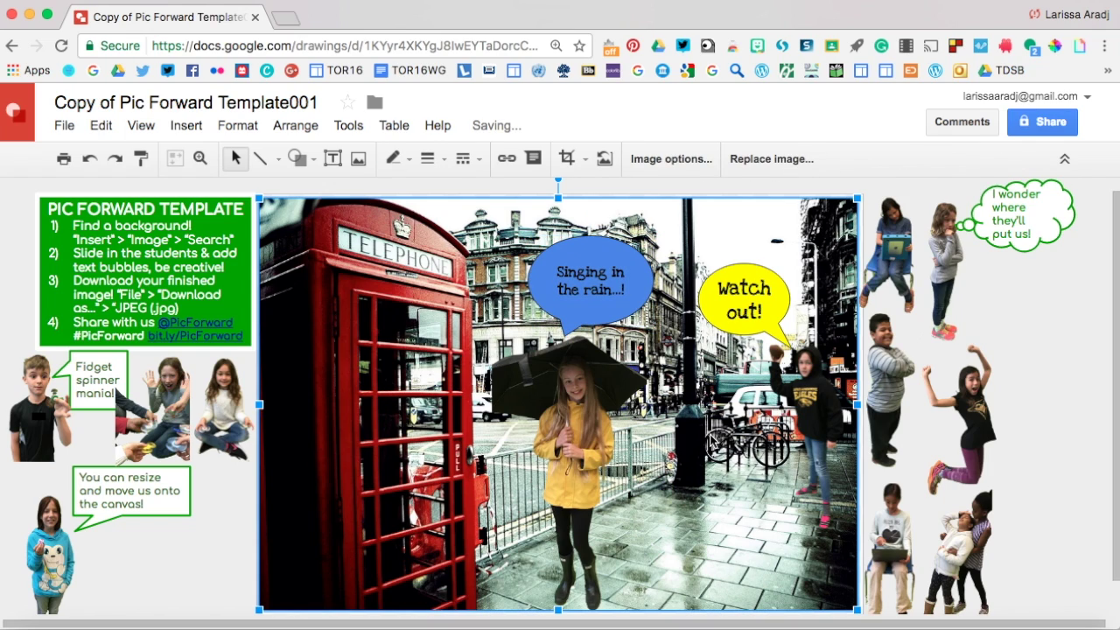
Draw a text box near the photo's top edge and type 'London, UK'
left_click(333, 159)
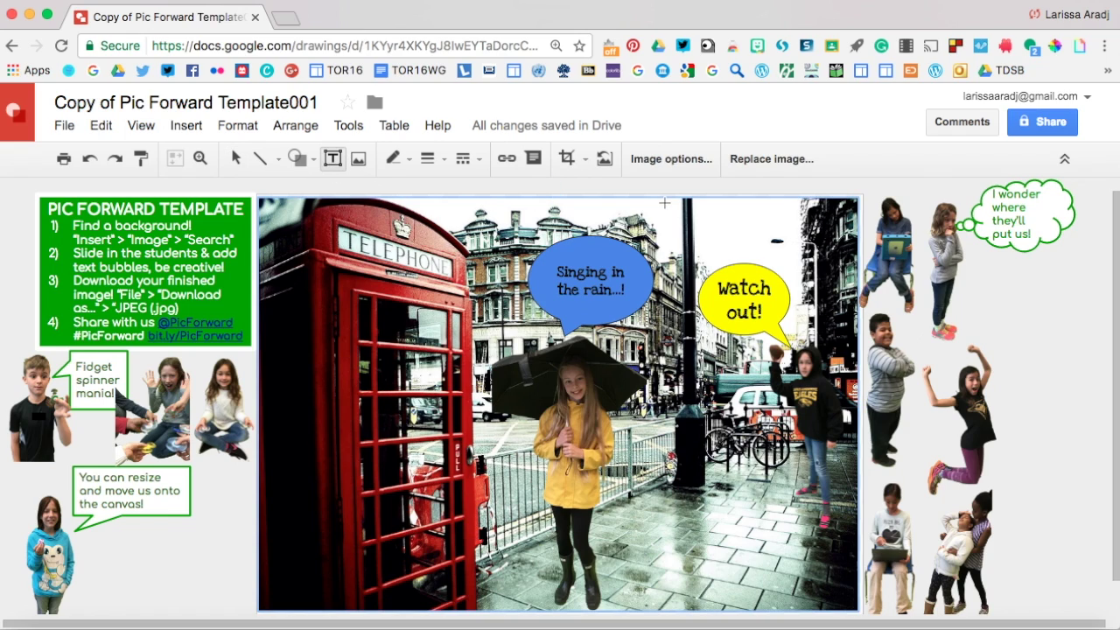
left_click_drag(642, 205, 802, 226)
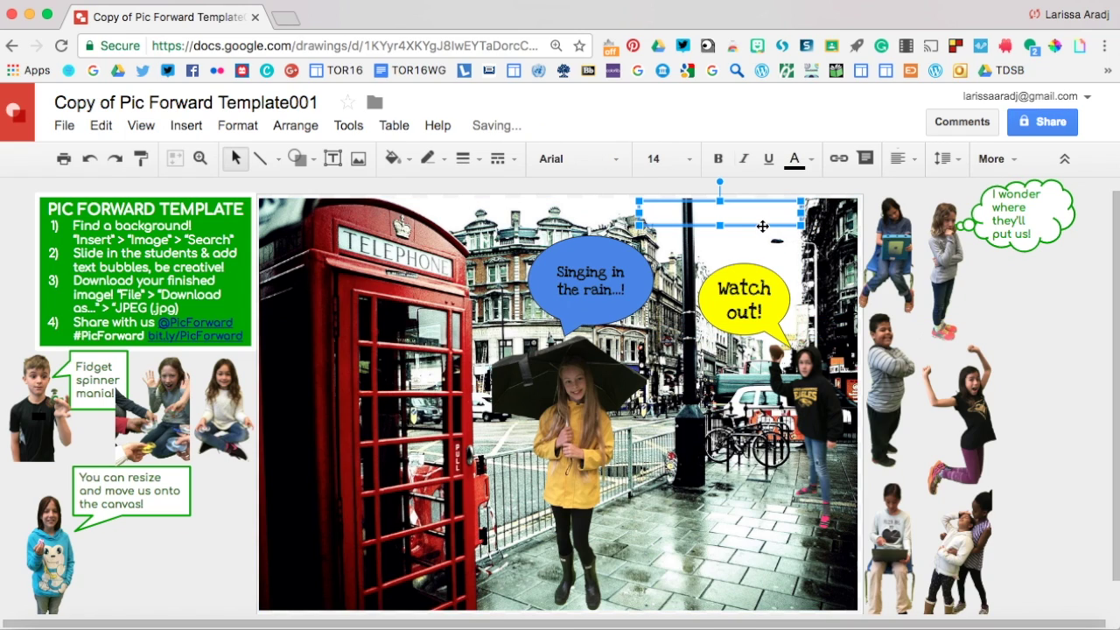
type("London UK")
Format the label text as Love Ya Like A Sister, bold, size 24
left_click(700, 212)
left_click_drag(700, 213, 644, 212)
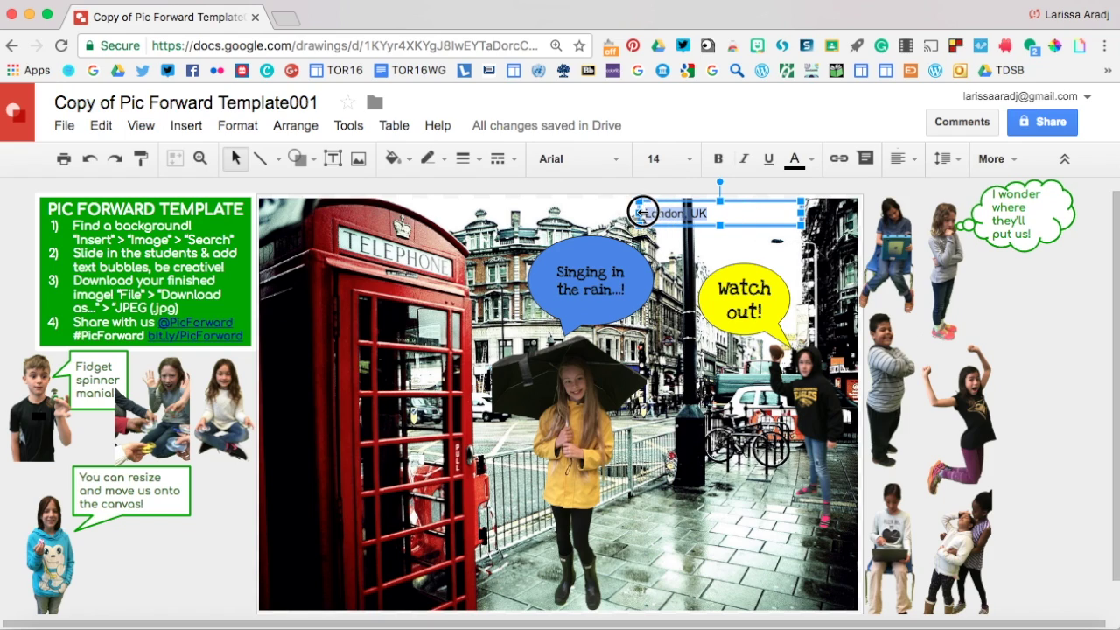
left_click(573, 159)
left_click(616, 200)
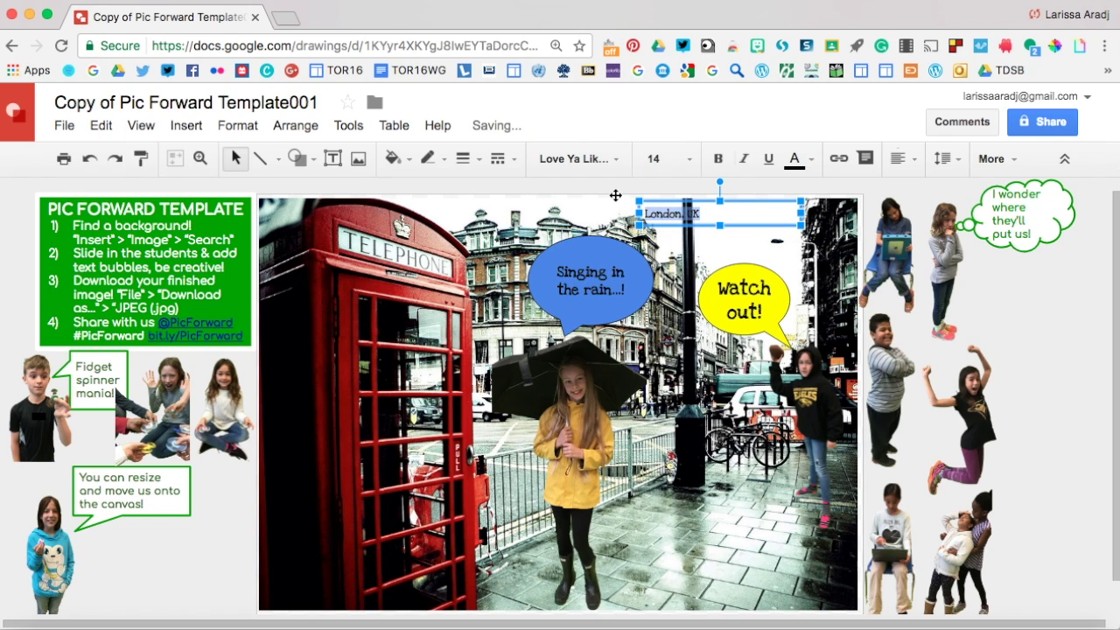
left_click(717, 160)
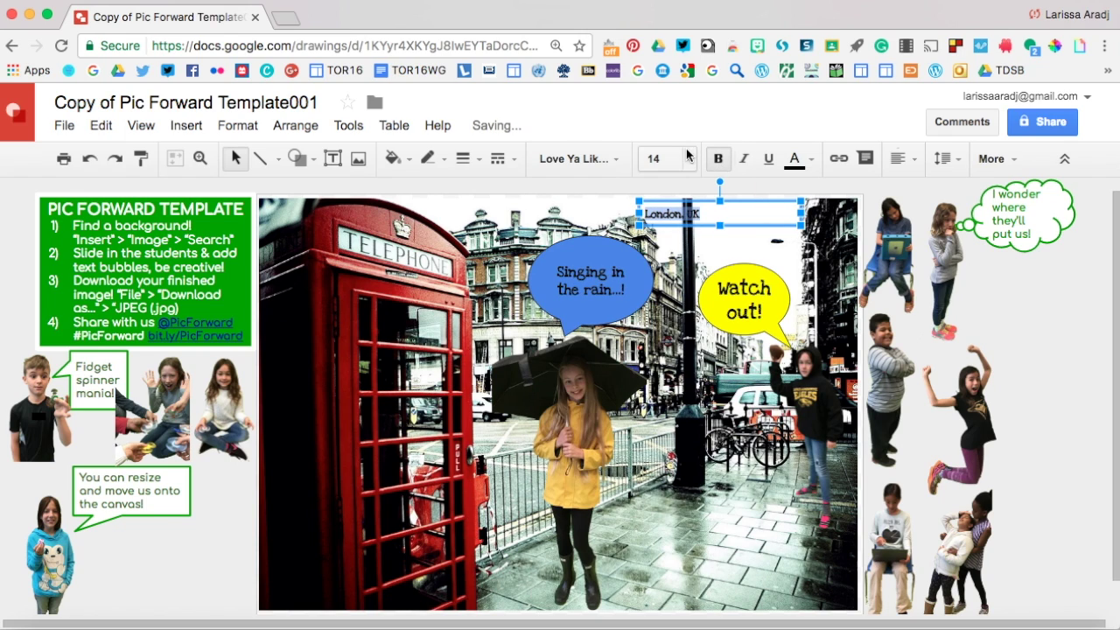
left_click(658, 158)
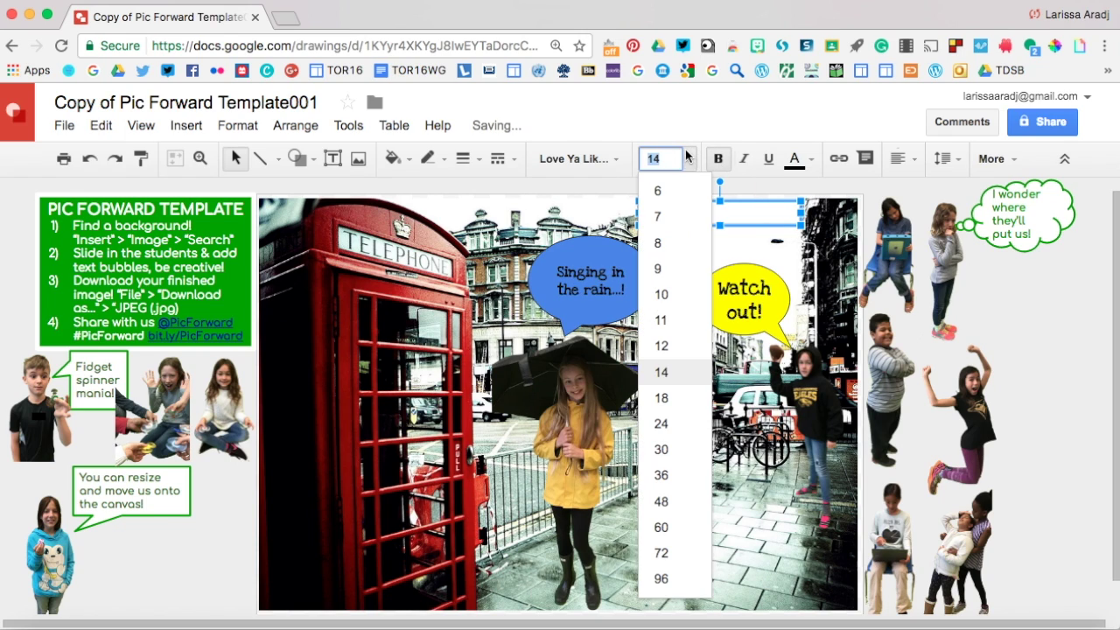
left_click(668, 424)
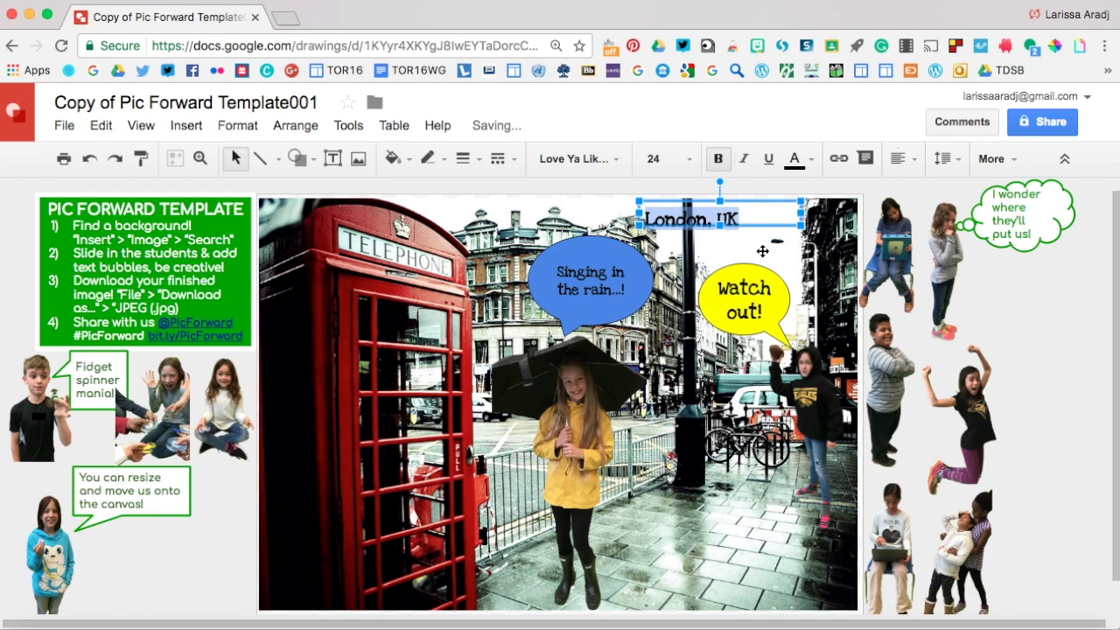
left_click(791, 253)
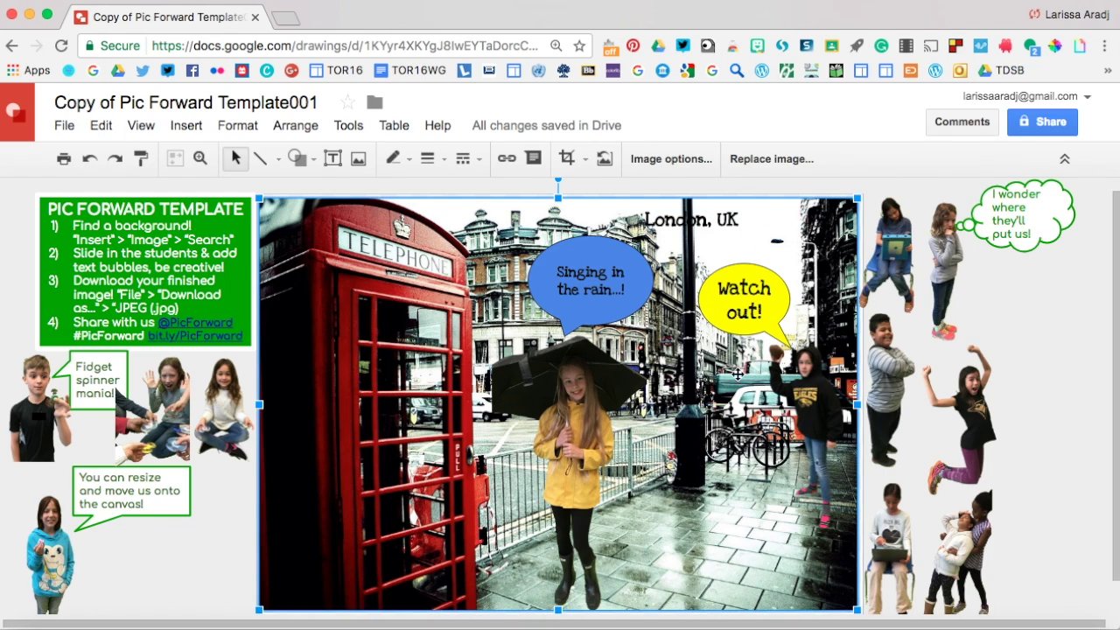
Fill the label box with yellow and move it to the photo's top-right corner
left_click(719, 222)
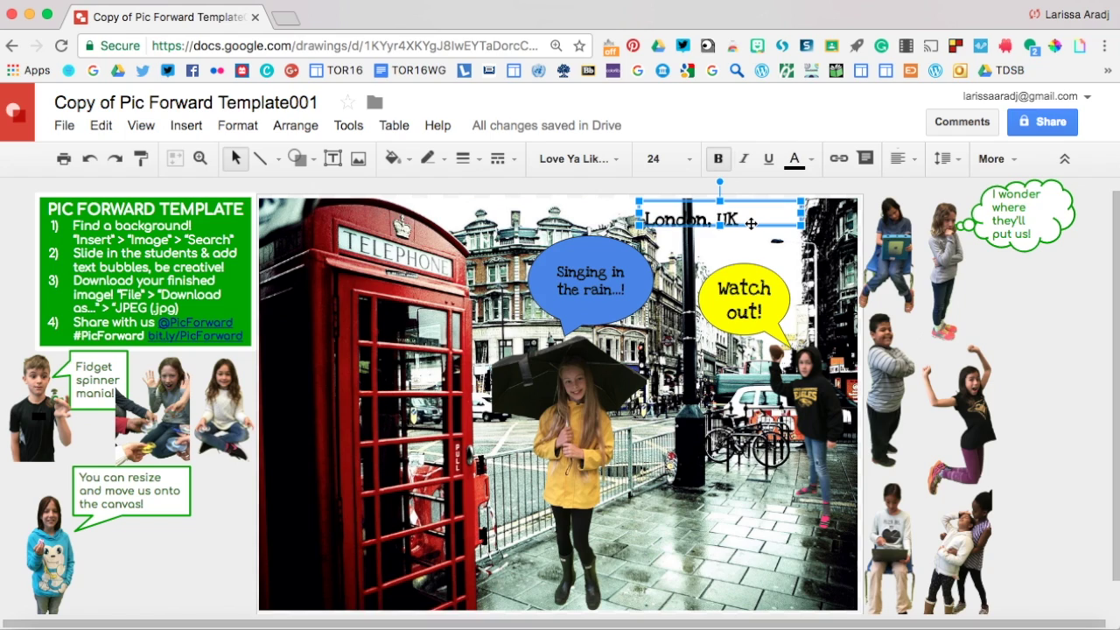
left_click(408, 160)
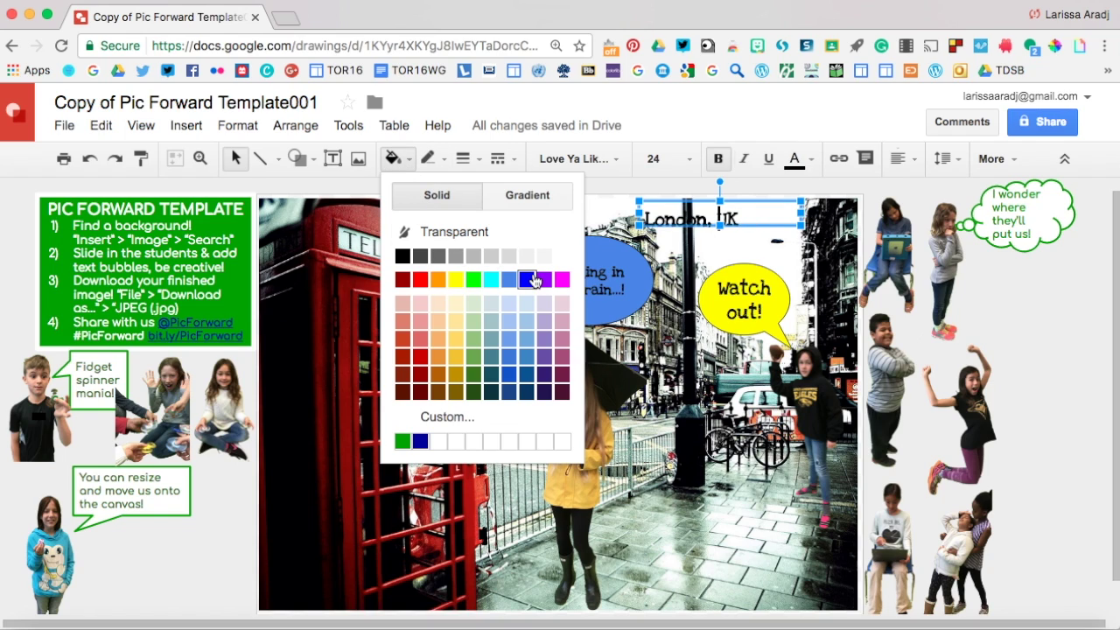
left_click(455, 280)
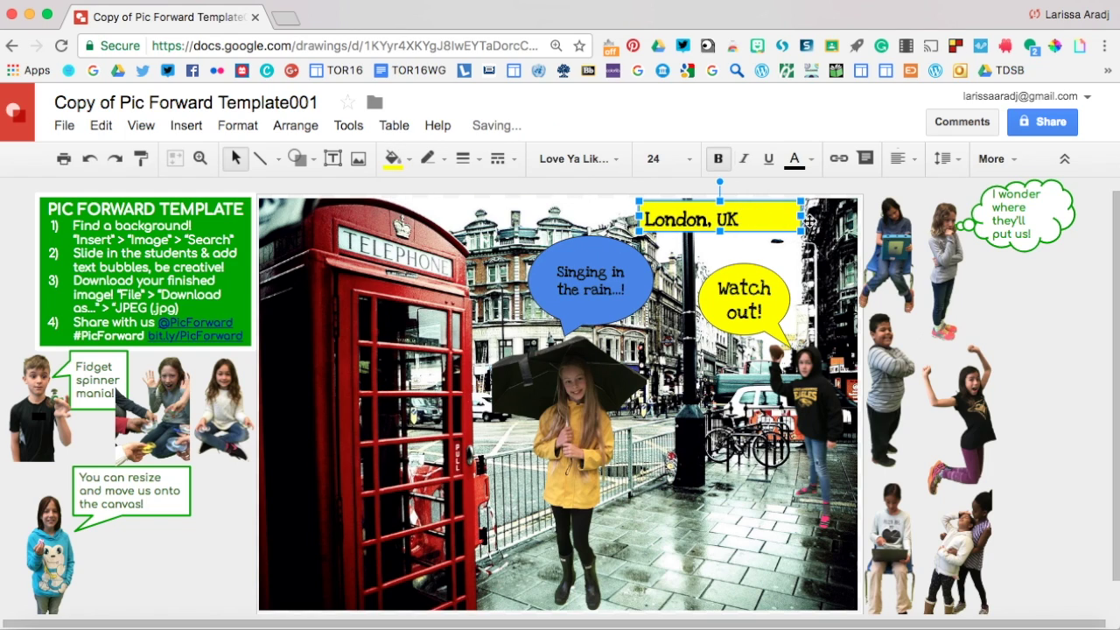
mouse_move(787, 216)
left_mouse_down()
mouse_move(755, 216)
mouse_move(795, 229)
left_mouse_up()
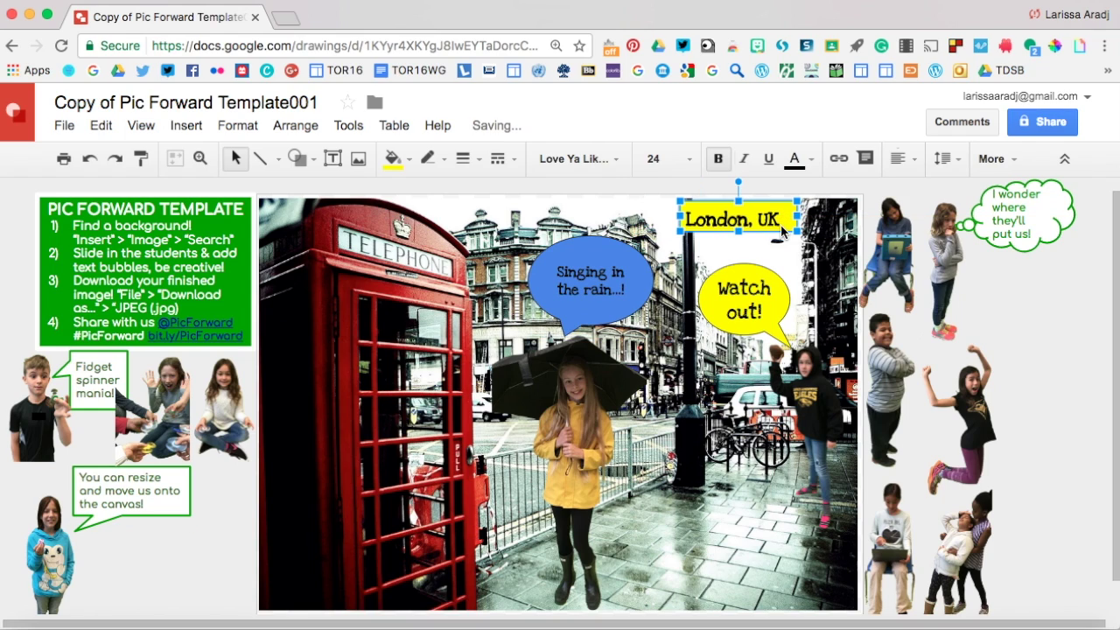
left_click(1018, 383)
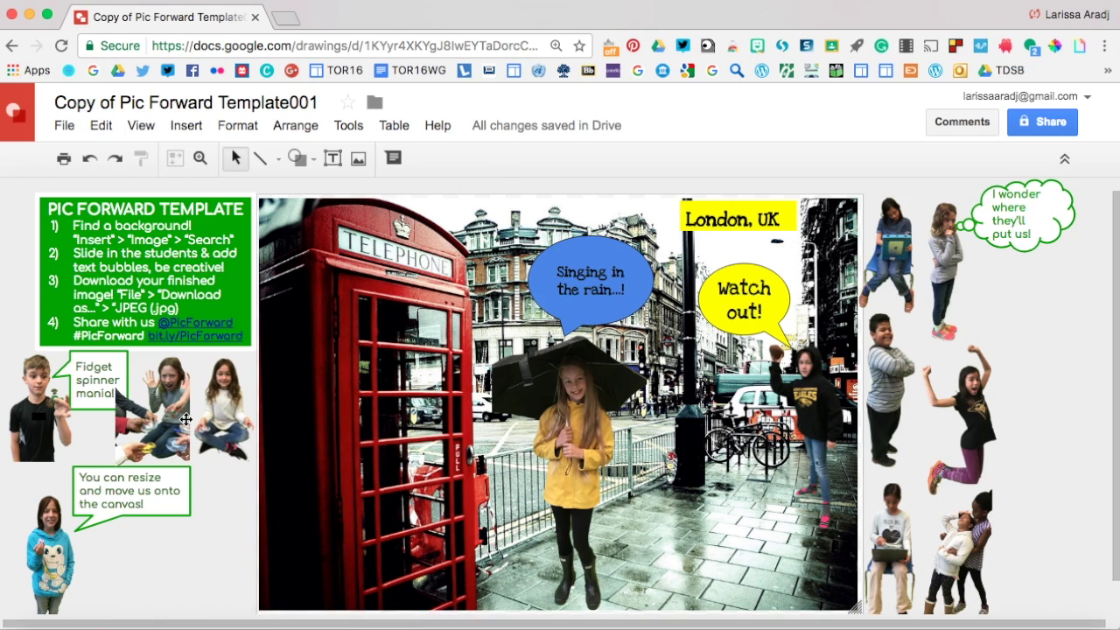
Download the finished London street collage as a JPEG image (.jpg)
left_click(65, 128)
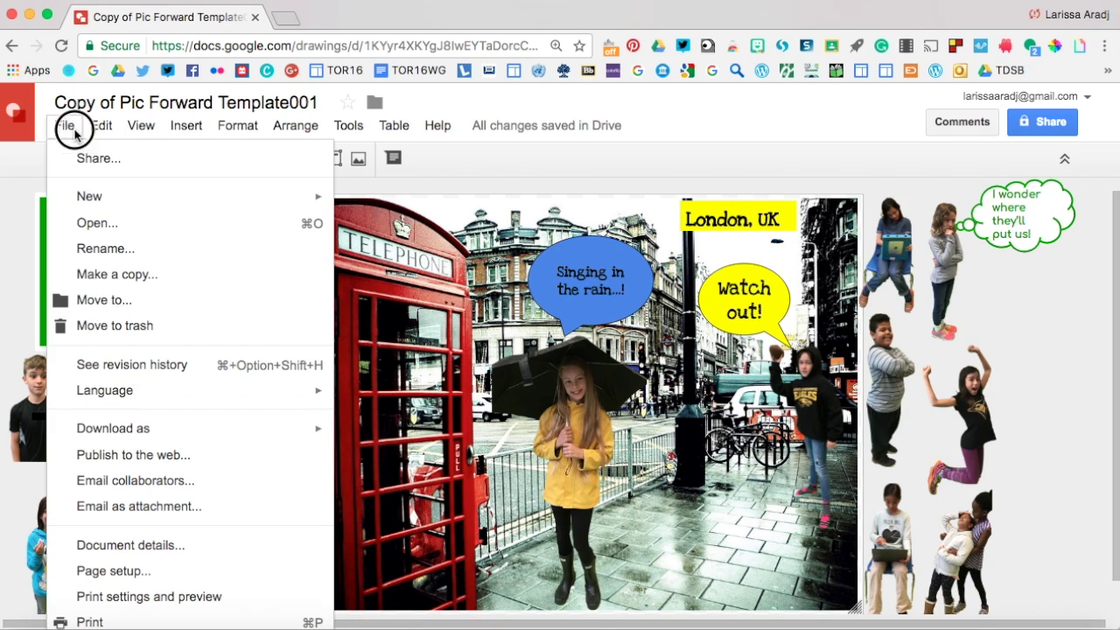
mouse_move(181, 431)
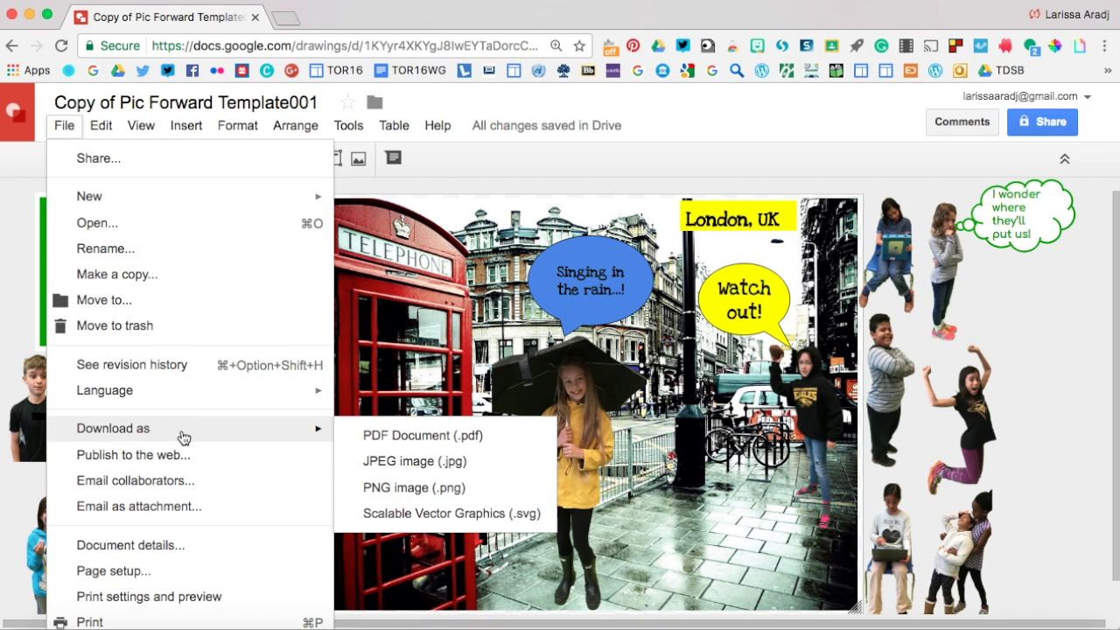
left_click(491, 468)
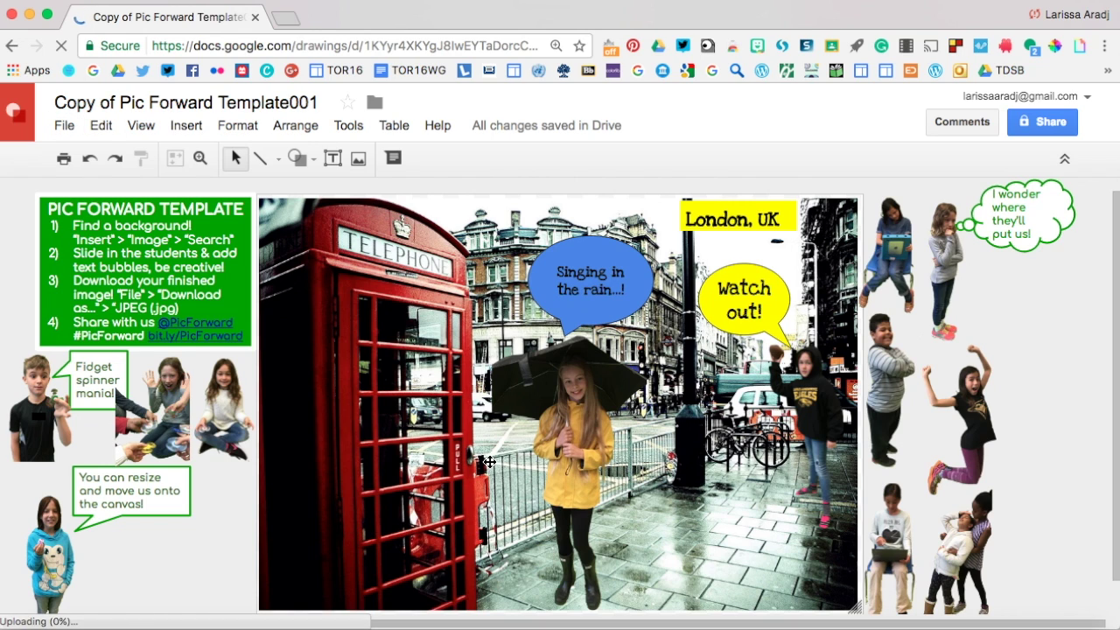